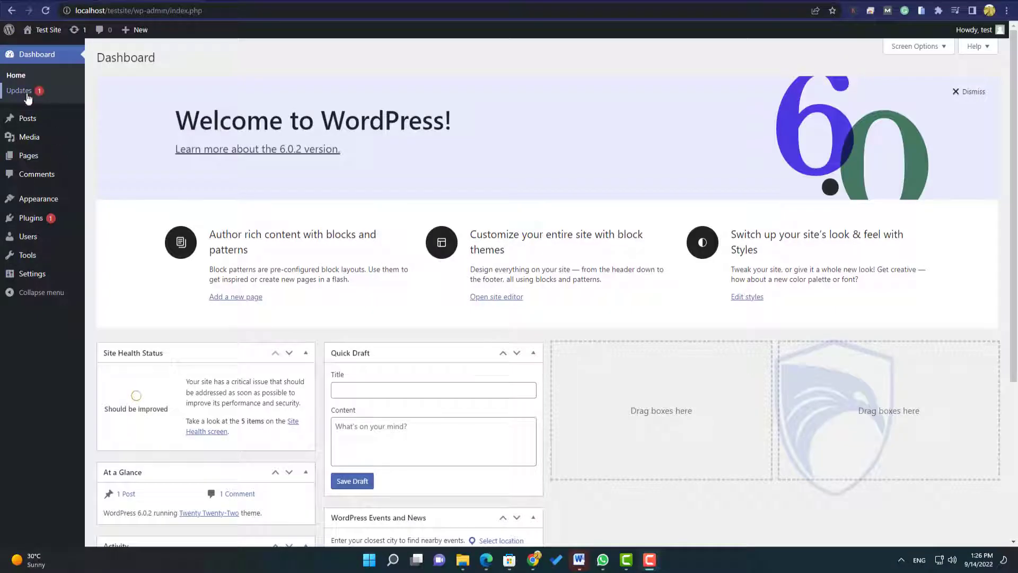
Find the Elementor Website Builder plugin by searching the plugin directory for "elementor", and install and activate it.
mouse_move(34, 222)
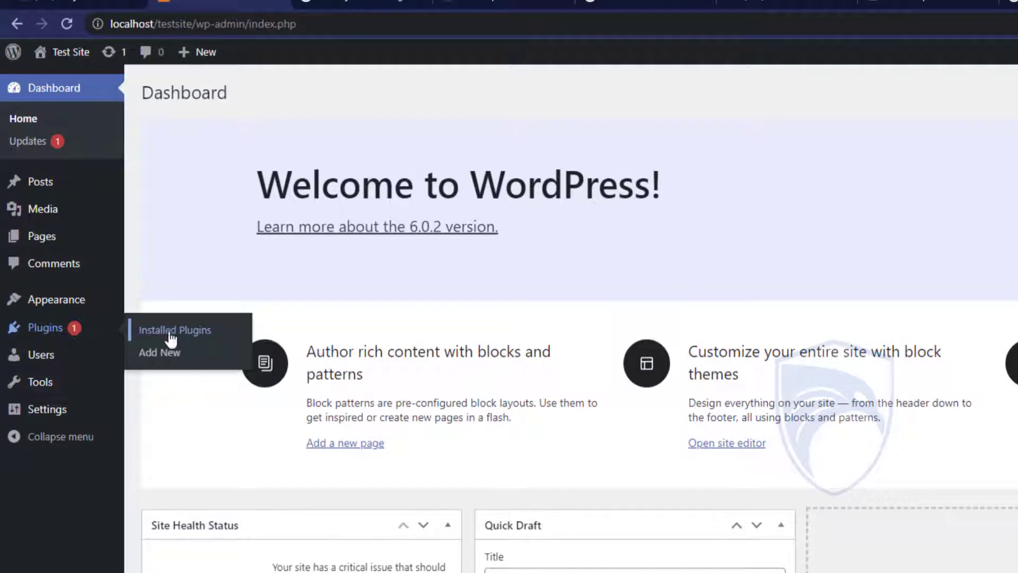
click(167, 332)
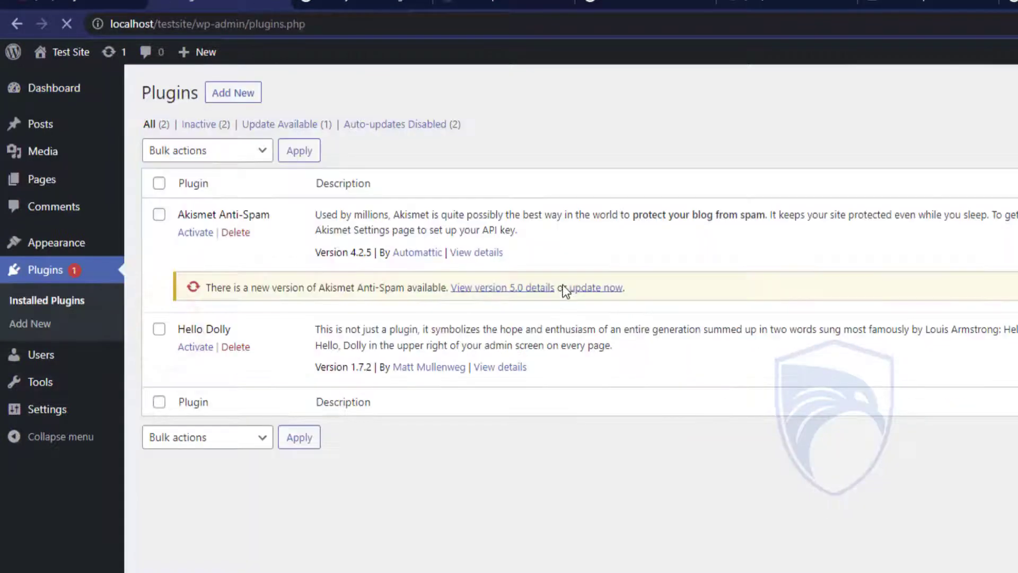
click(233, 93)
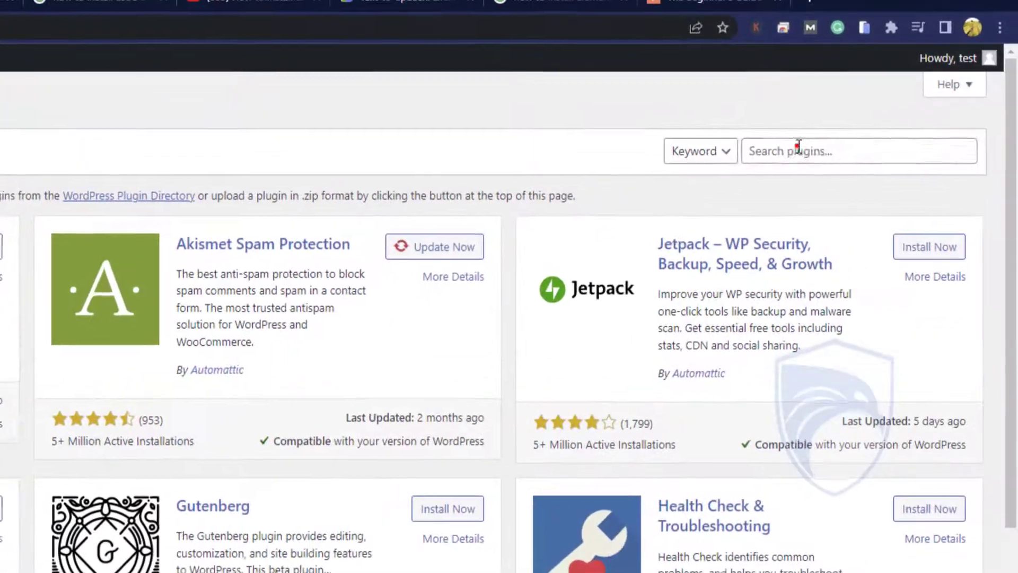
click(849, 110)
text(element)
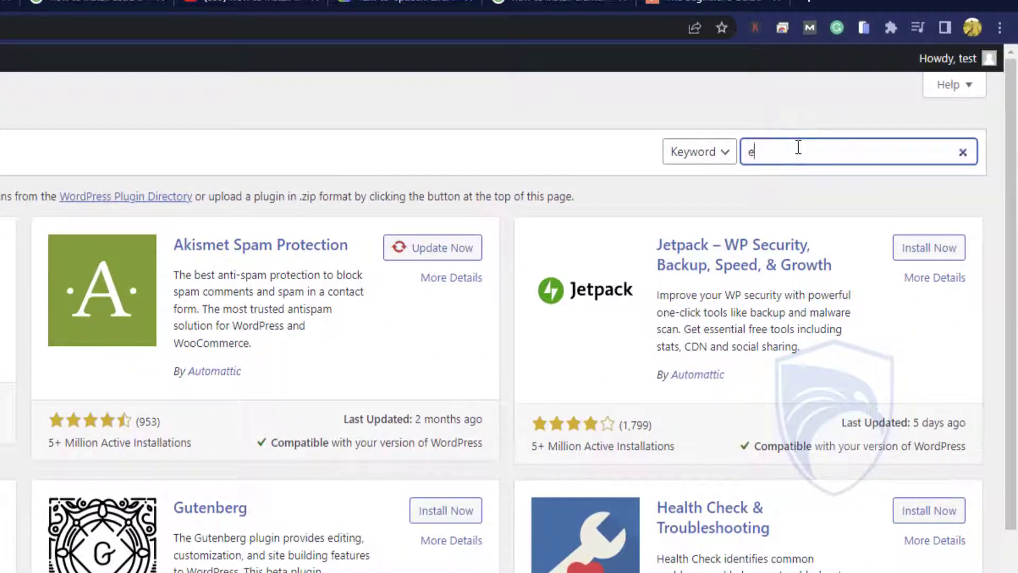
text(or)
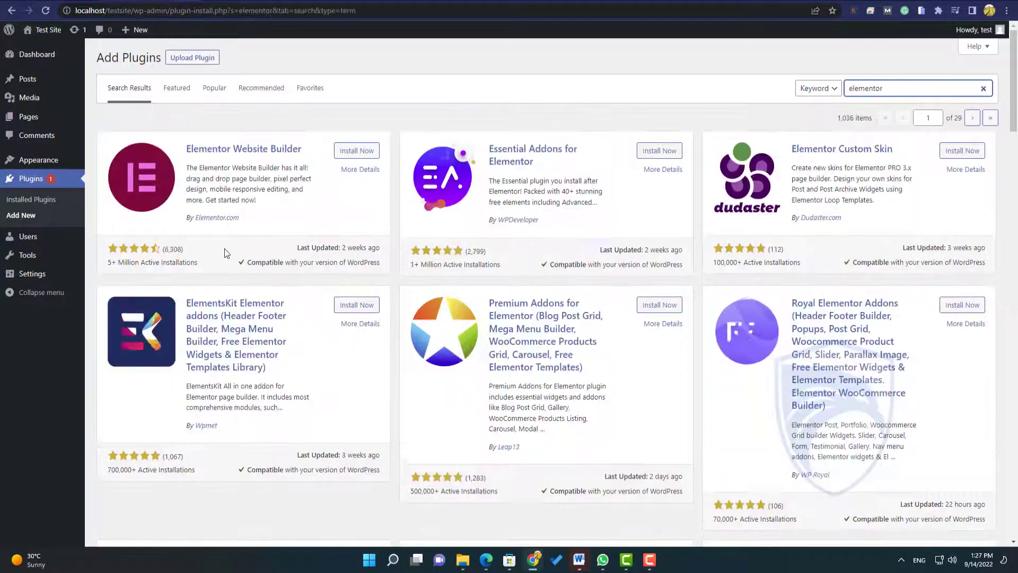
click(357, 150)
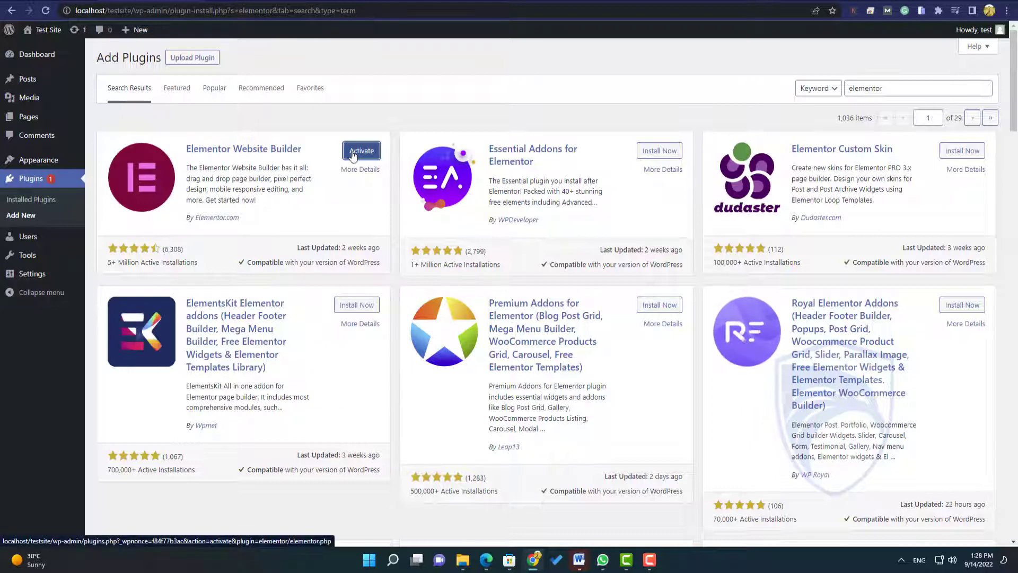
click(350, 152)
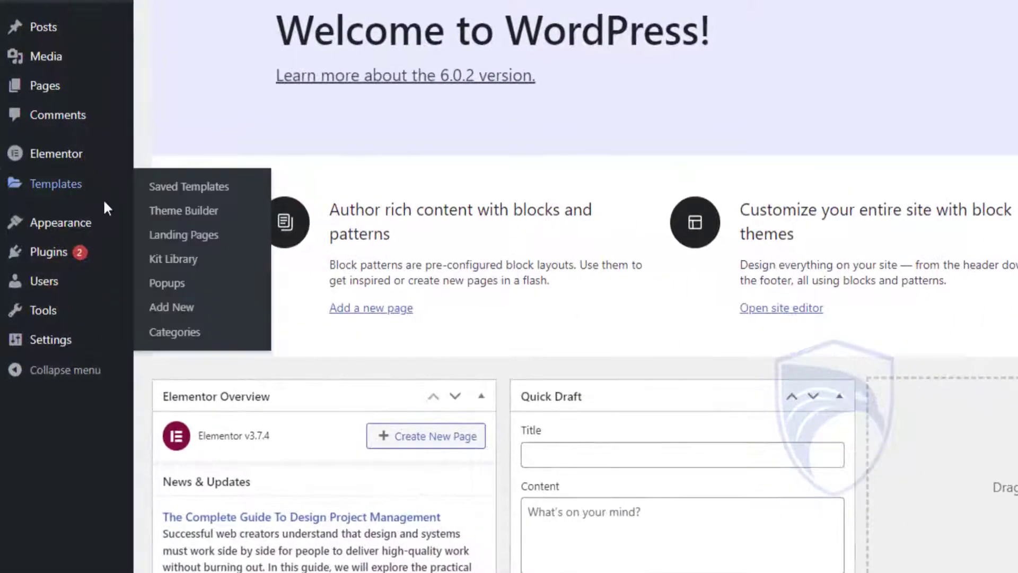
Find the Astra theme by searching the new themes for "astra", and install and activate it.
mouse_move(37, 248)
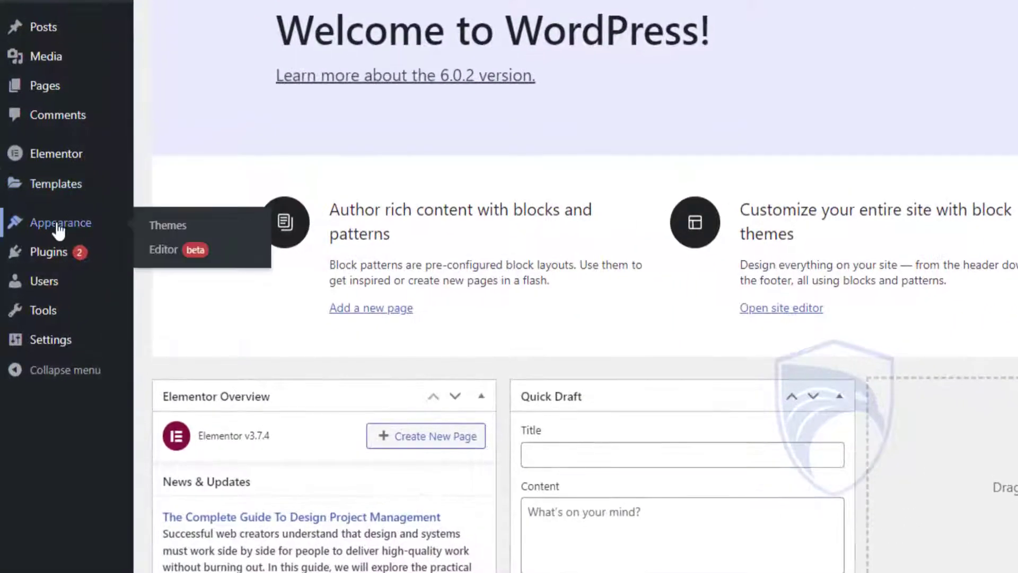
click(191, 229)
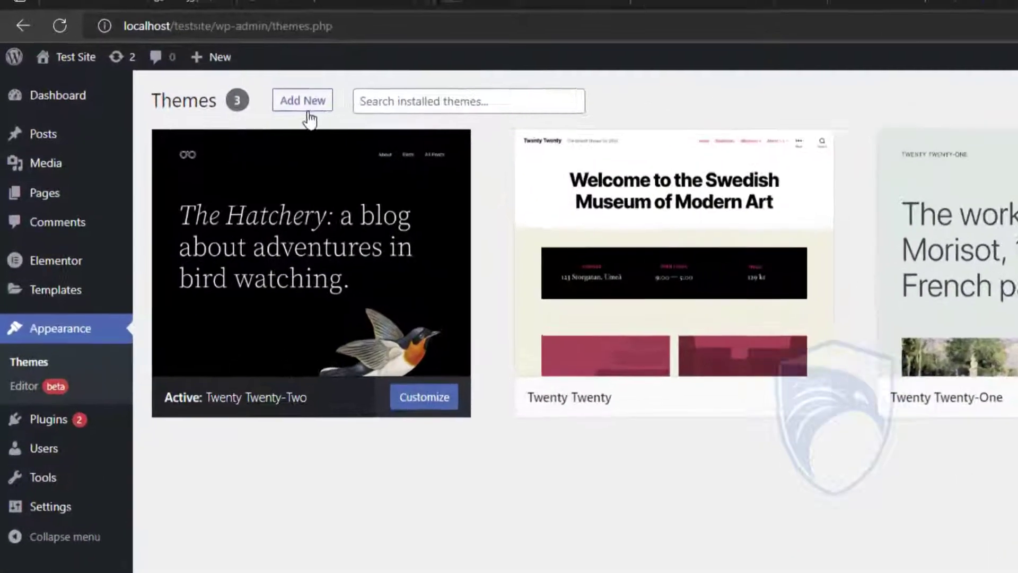
click(307, 106)
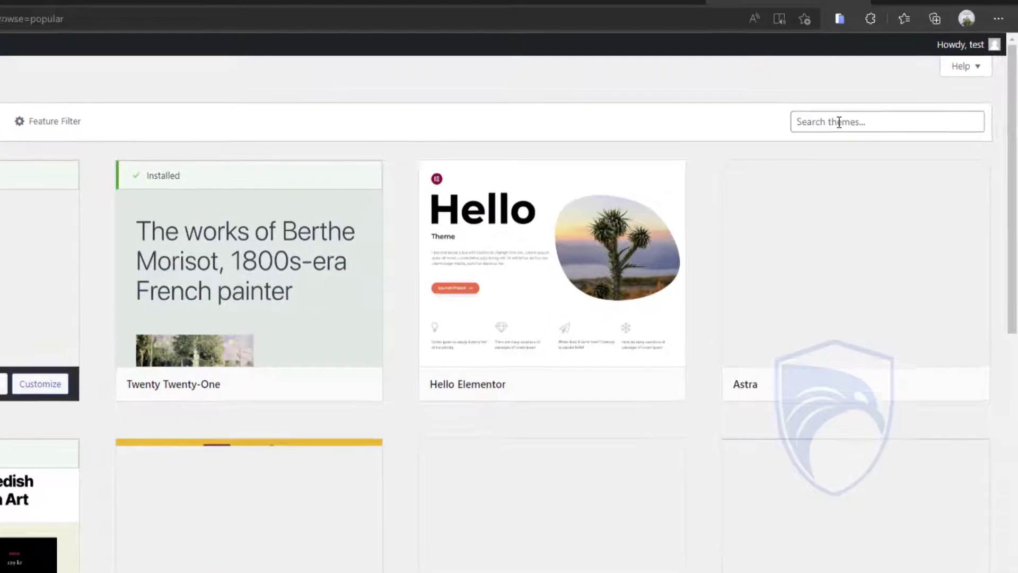
click(866, 99)
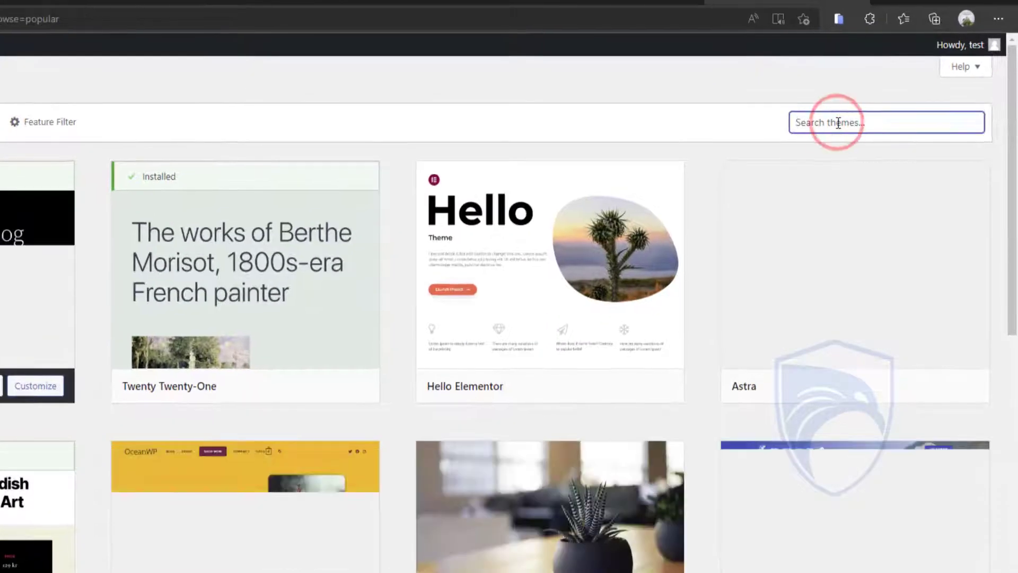
text(astra)
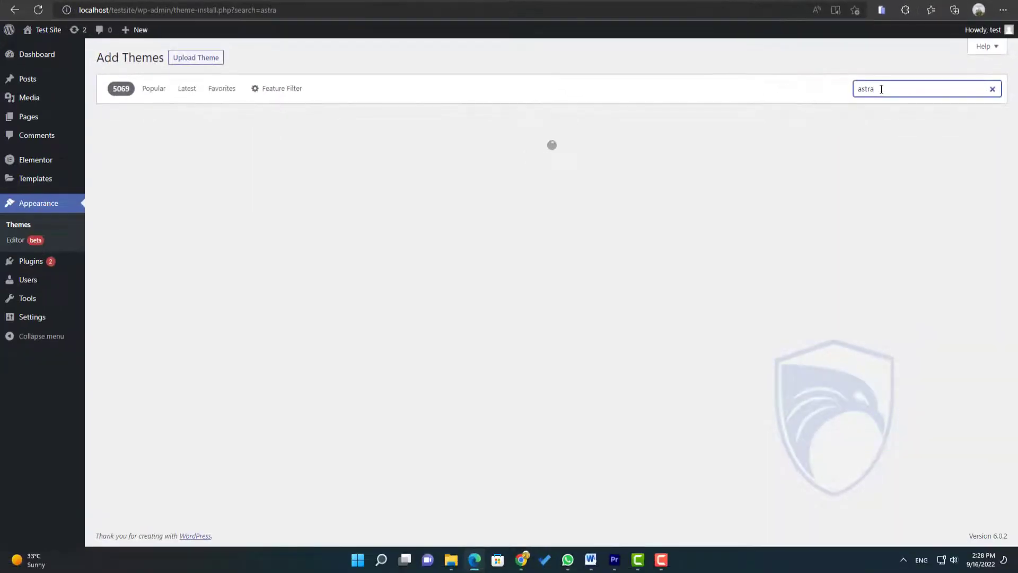
mouse_move(275, 191)
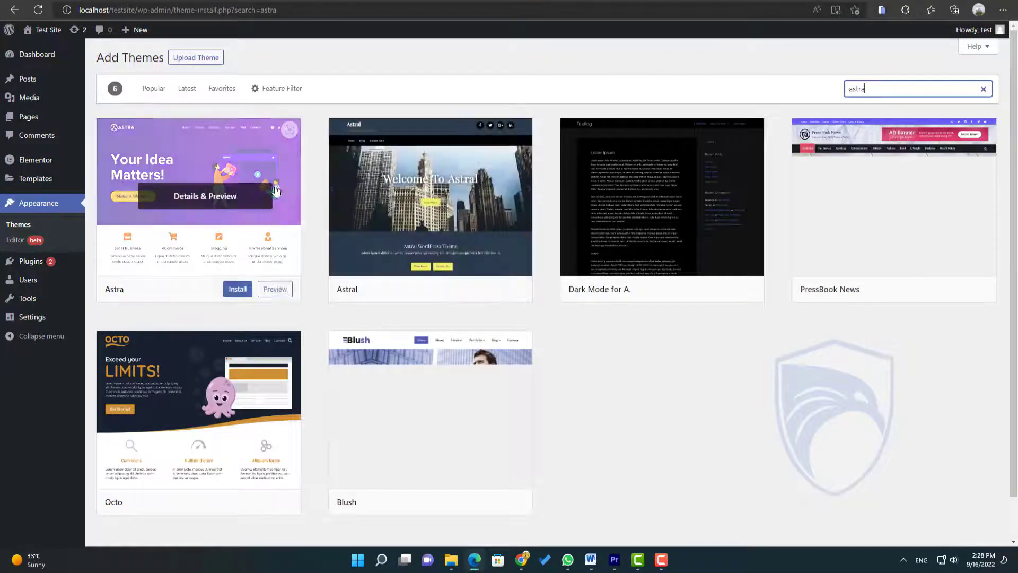
click(236, 290)
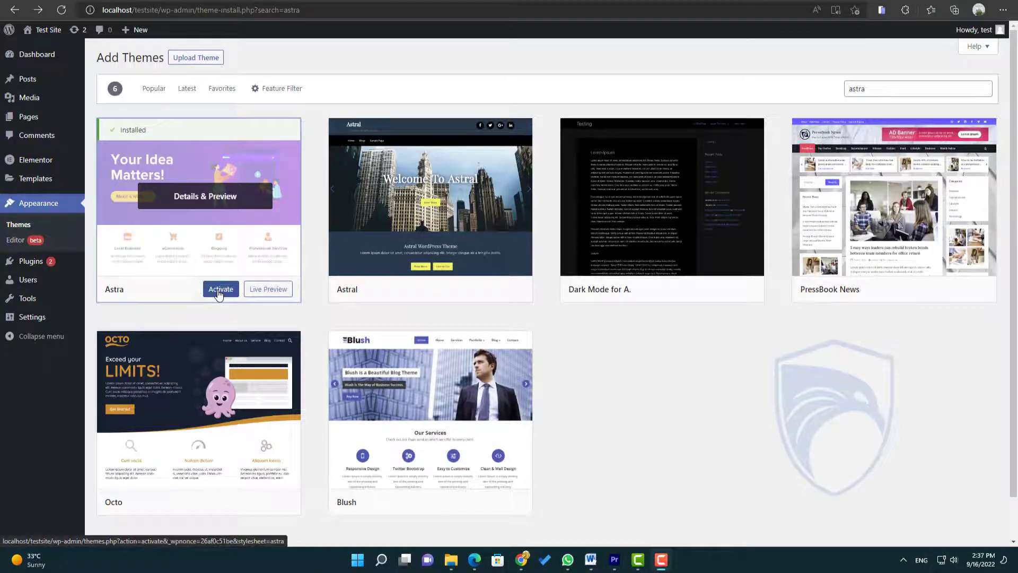
click(219, 290)
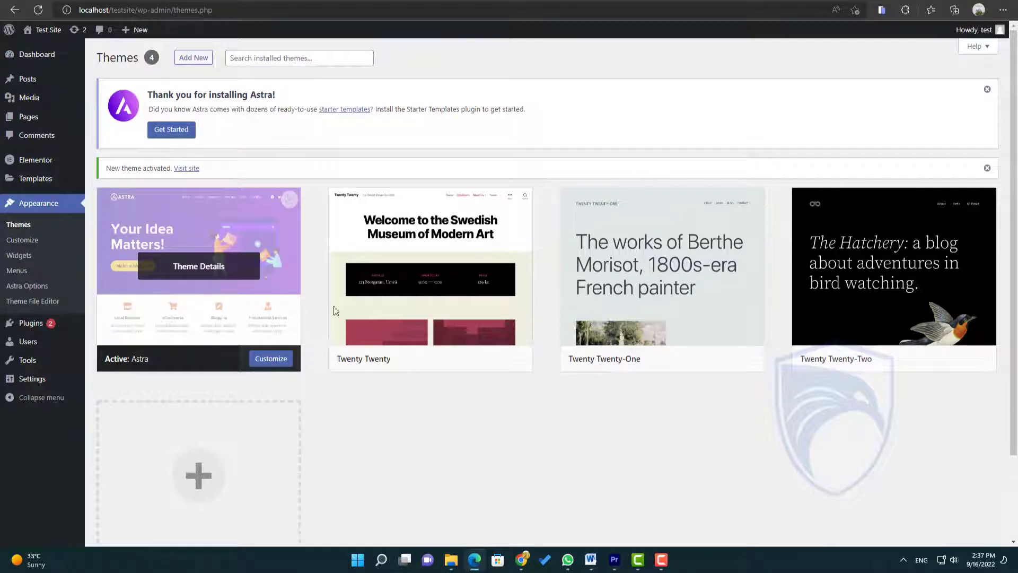
Search for the Starter Templates plugin by Brainstorm Force among the new plugins, and install and activate it.
scroll(509, 424, down, 2)
scroll(451, 392, up, 2)
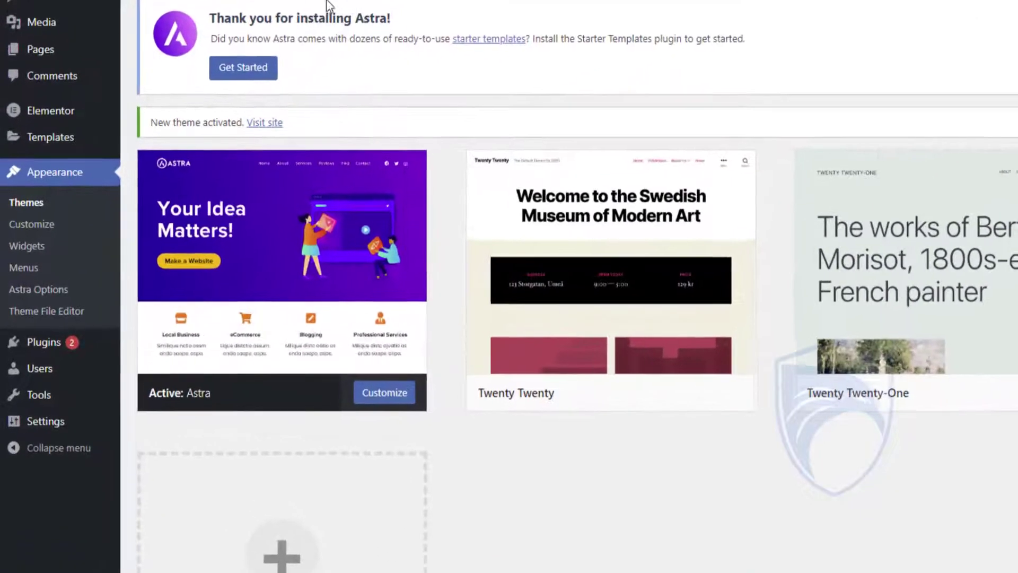
mouse_move(47, 343)
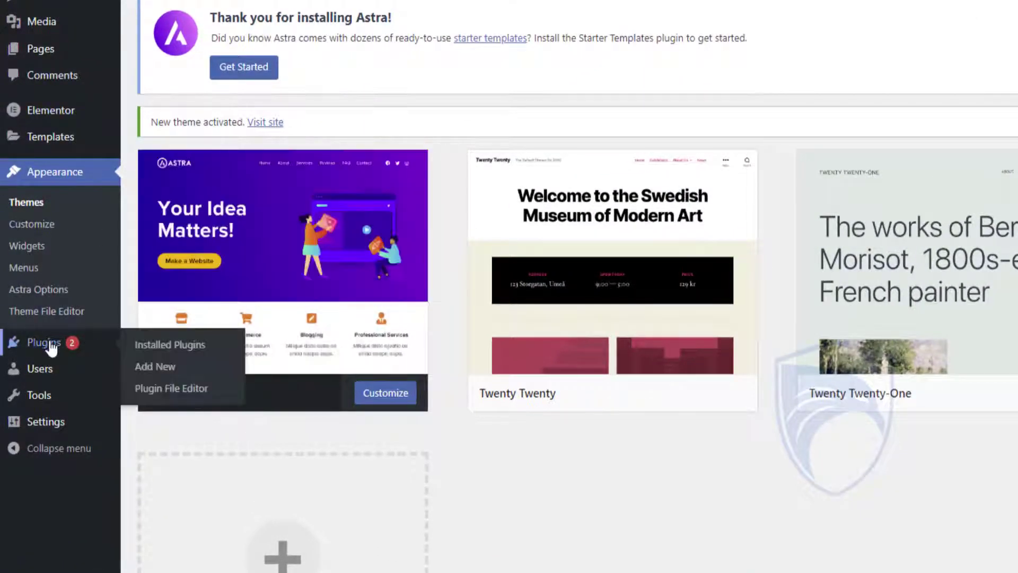
click(151, 363)
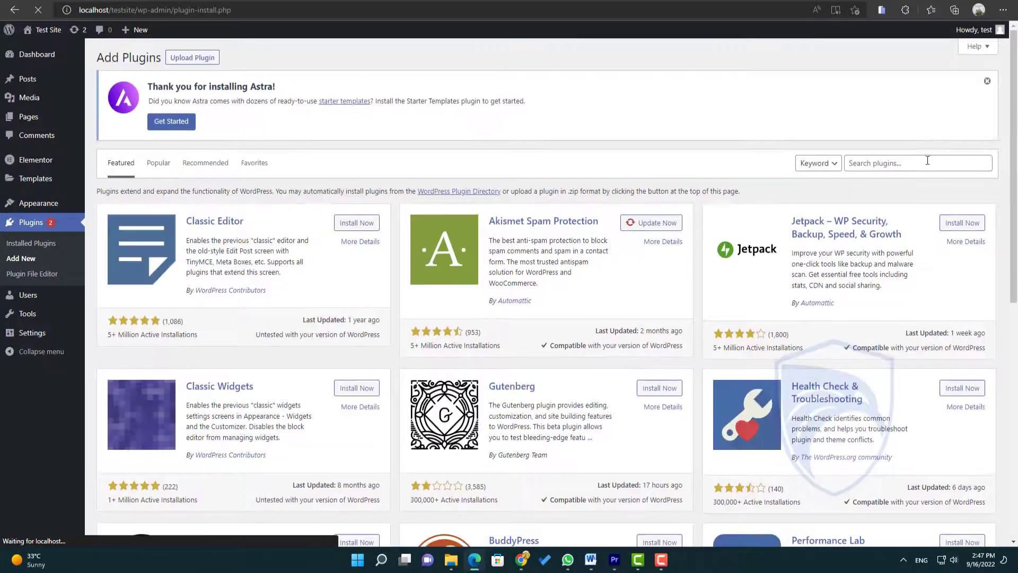
click(886, 164)
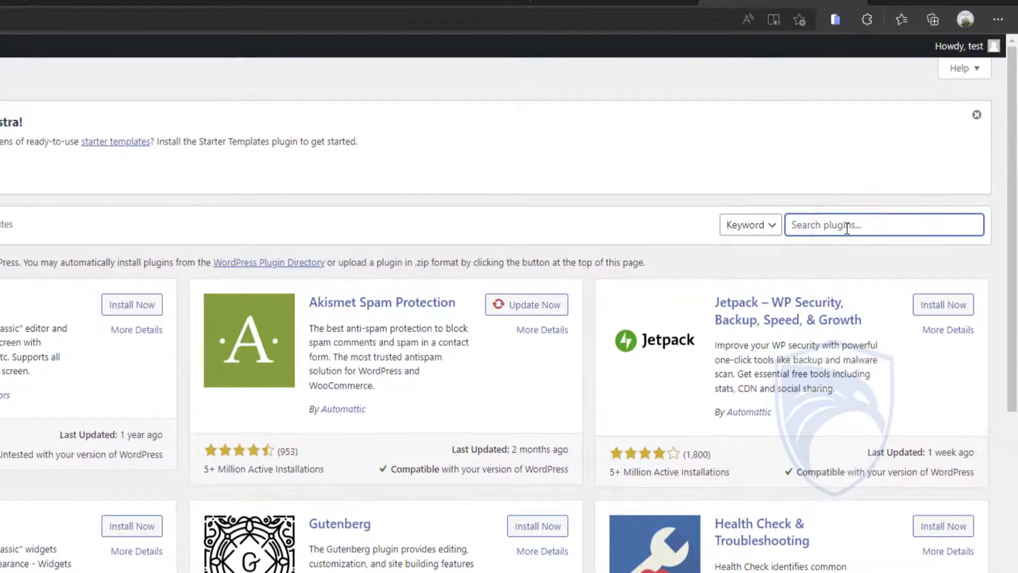
text(s)
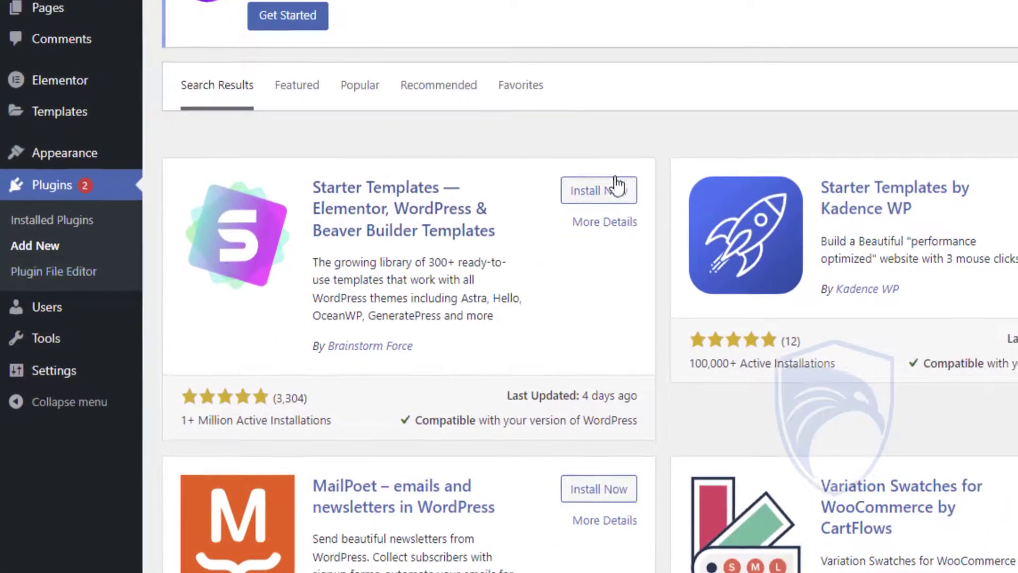
click(616, 185)
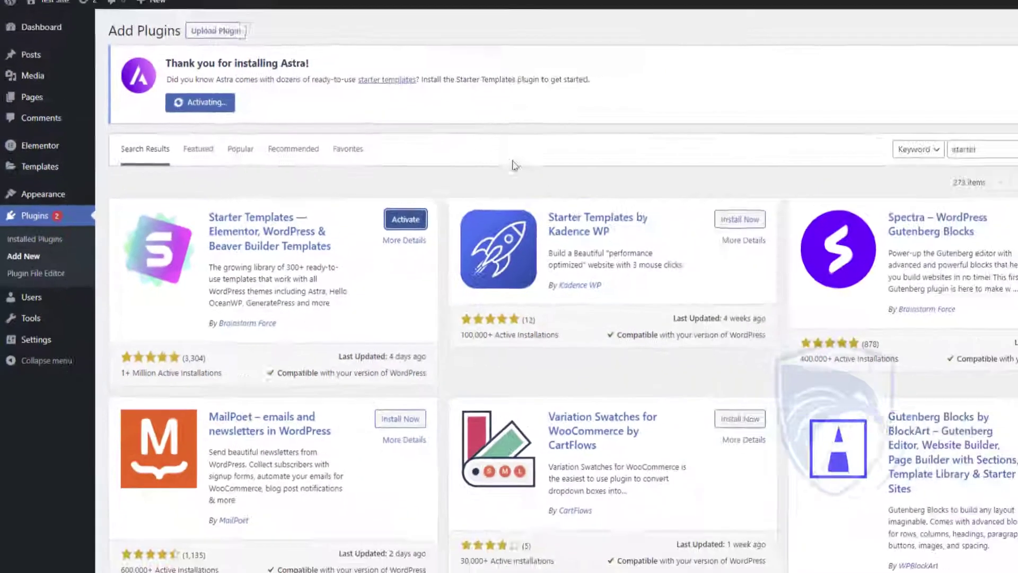
click(612, 201)
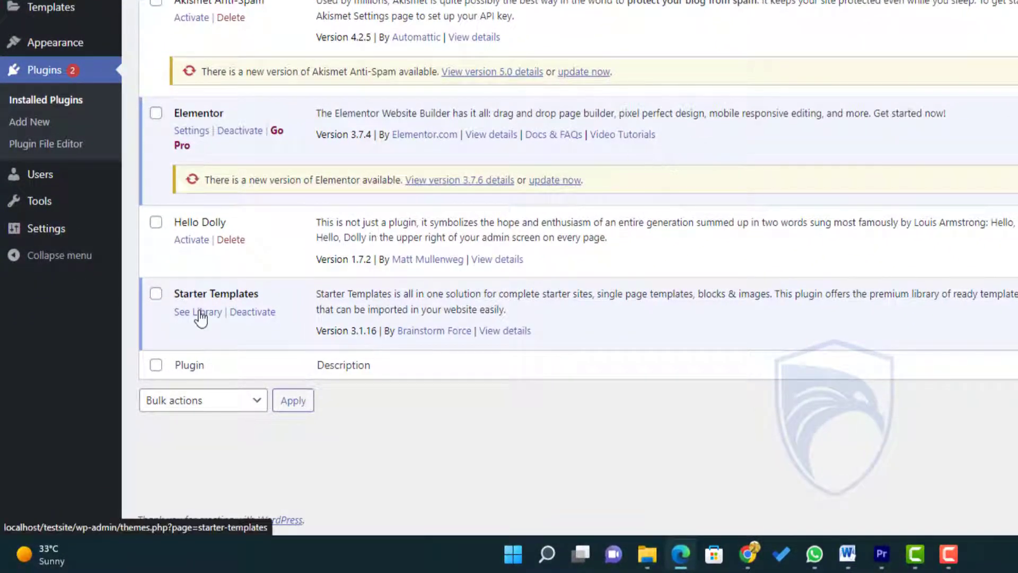
Open the Starter Templates library, start building the website with Elementor and choose the Love Nature template.
click(198, 313)
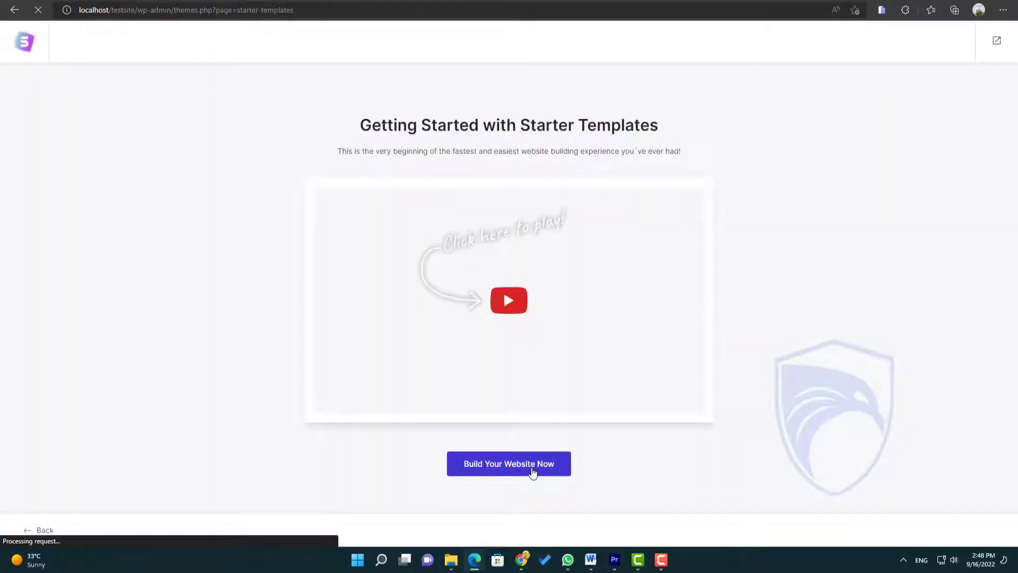
click(497, 467)
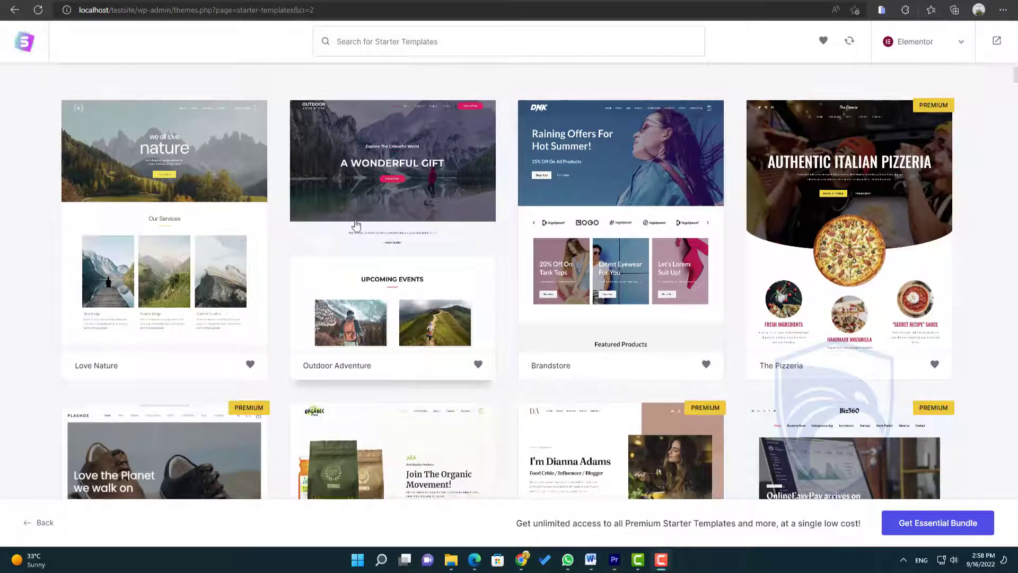
click(203, 161)
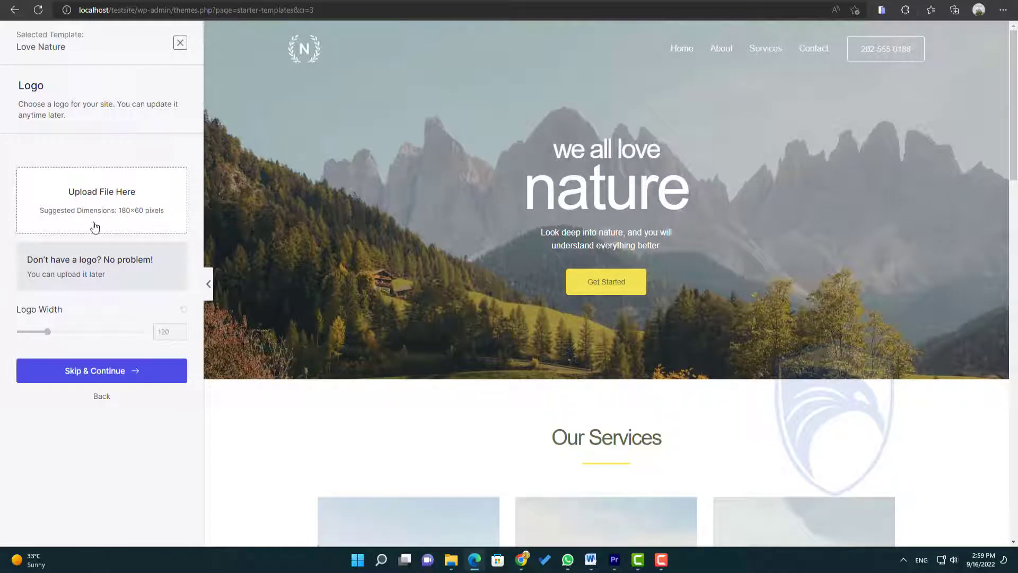
Skip the logo upload and apply the green color palette and the second font pairing to the template.
click(99, 373)
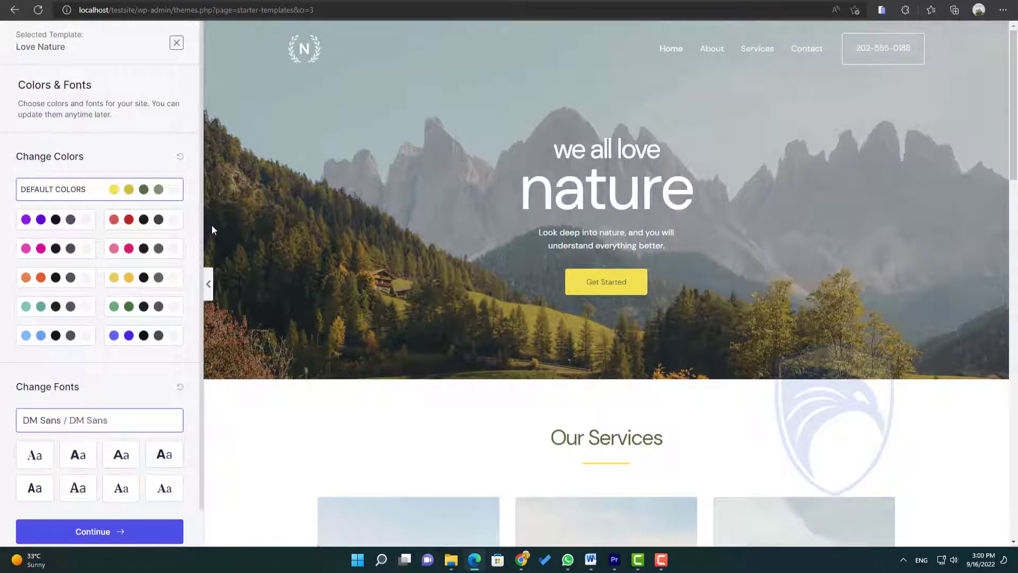
click(133, 310)
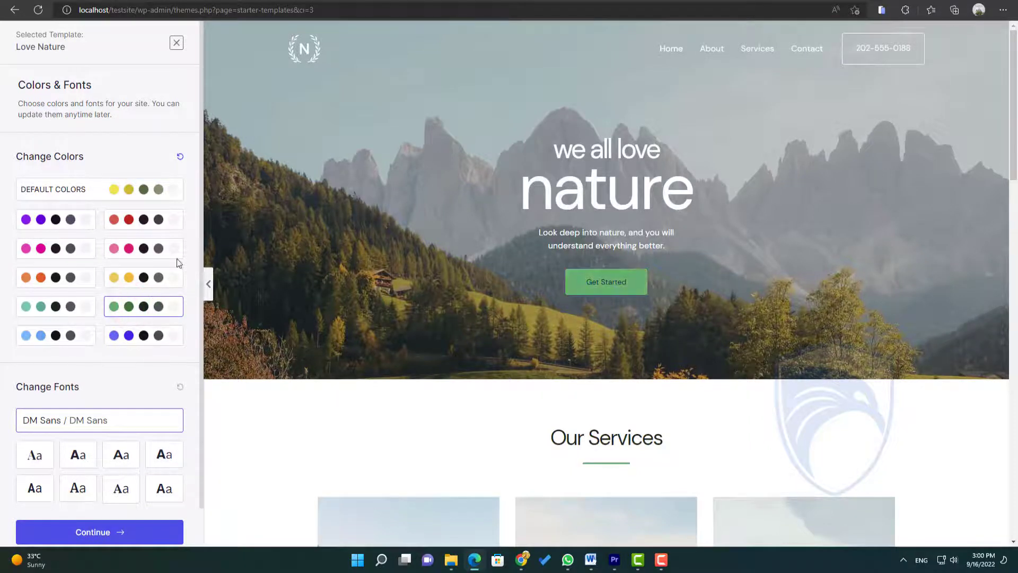
scroll(122, 403, down, 1)
click(79, 413)
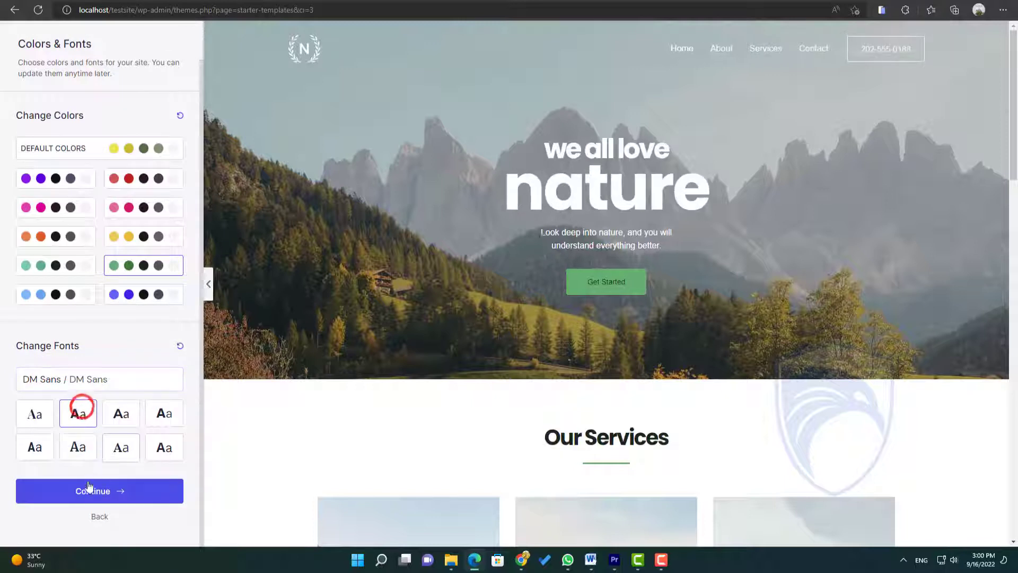
click(103, 491)
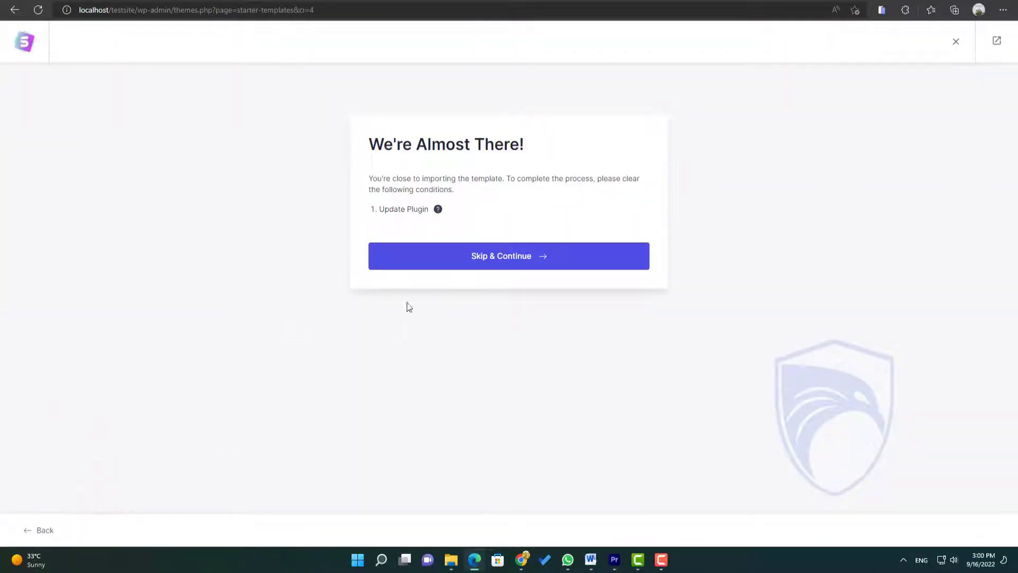
Skip the plugin update condition and fill in the first name and work email, with Beginner as the experience level.
click(493, 256)
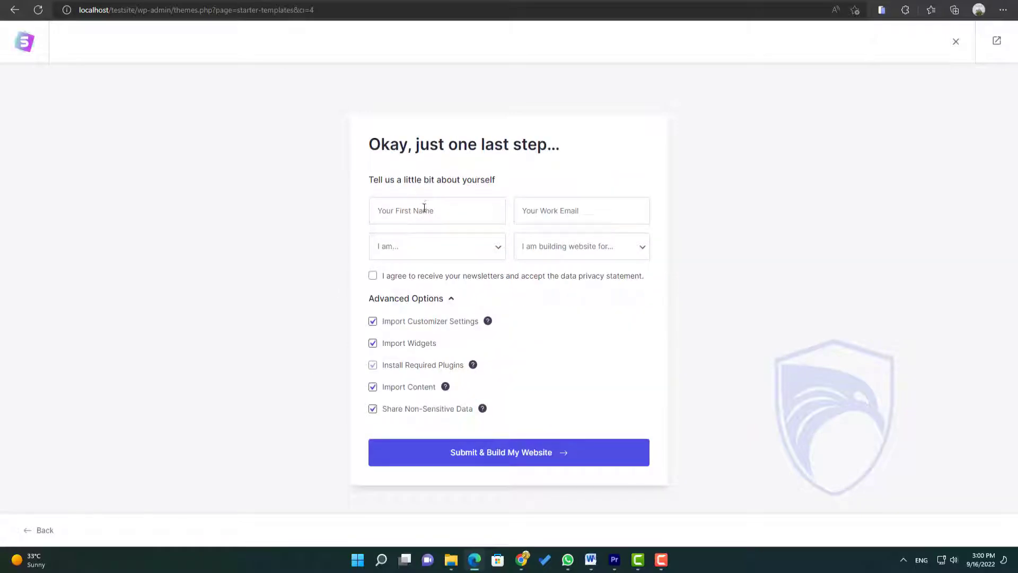
click(403, 213)
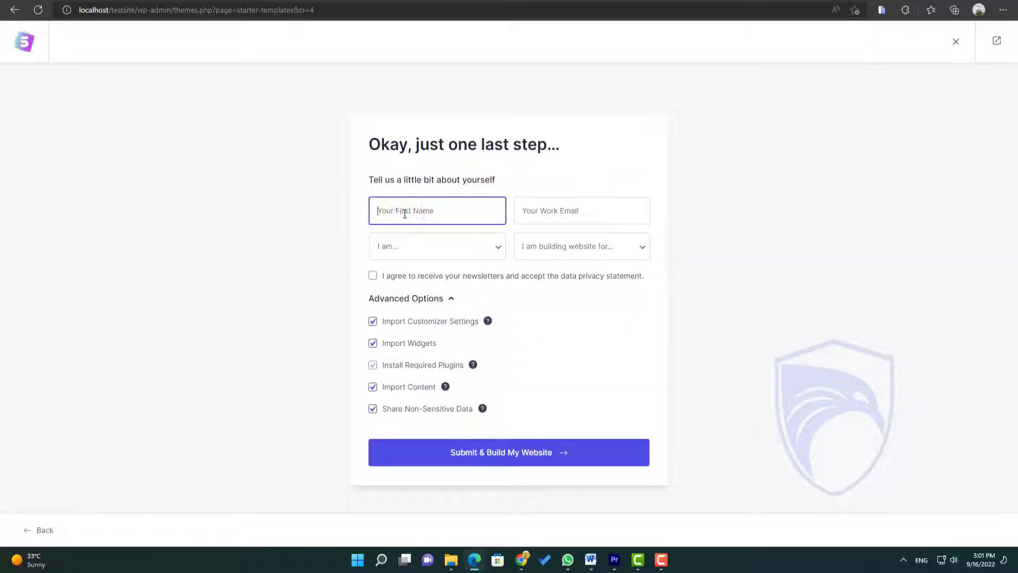
key(Tab)
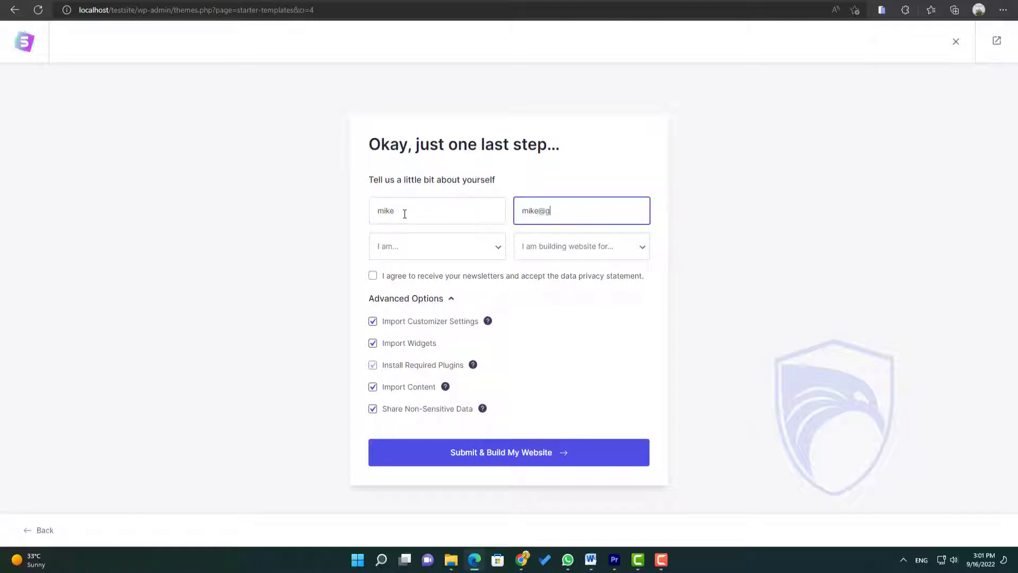
key(Tab)
click(493, 245)
click(400, 277)
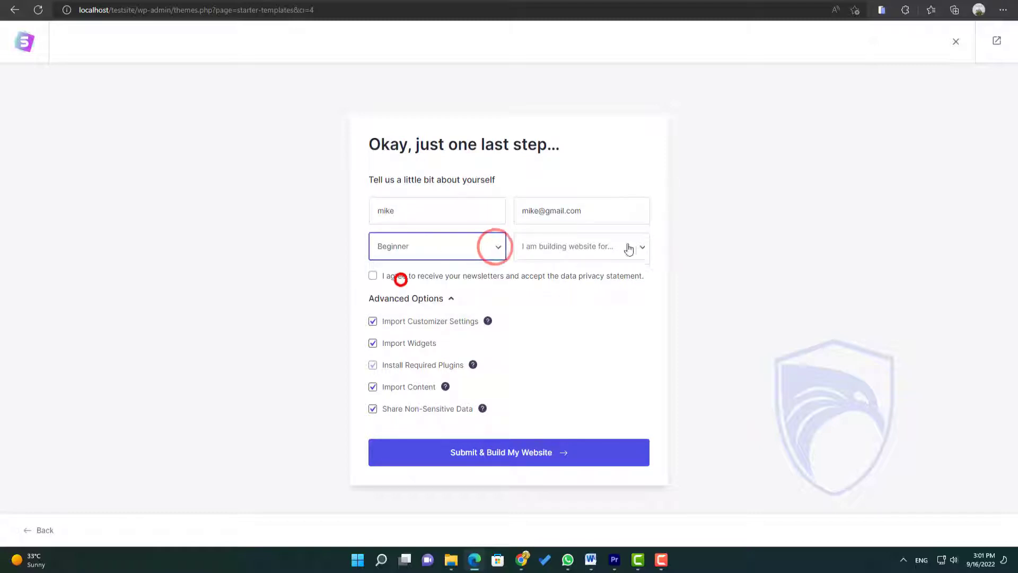
Set the website's purpose to Myself/My Company, accept the newsletter and data privacy statement, and submit the form to build the website.
click(642, 245)
click(552, 277)
click(373, 275)
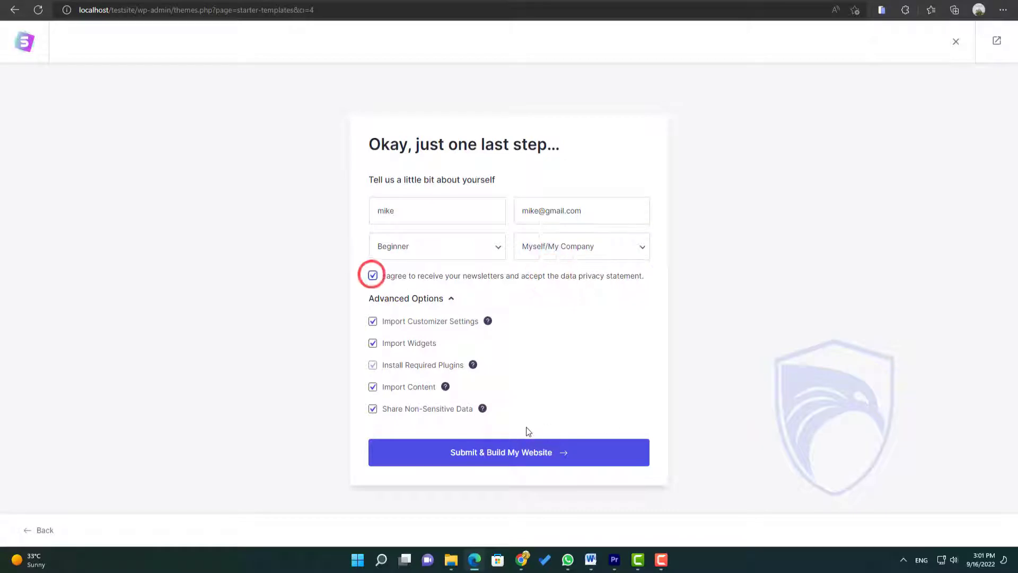
click(484, 456)
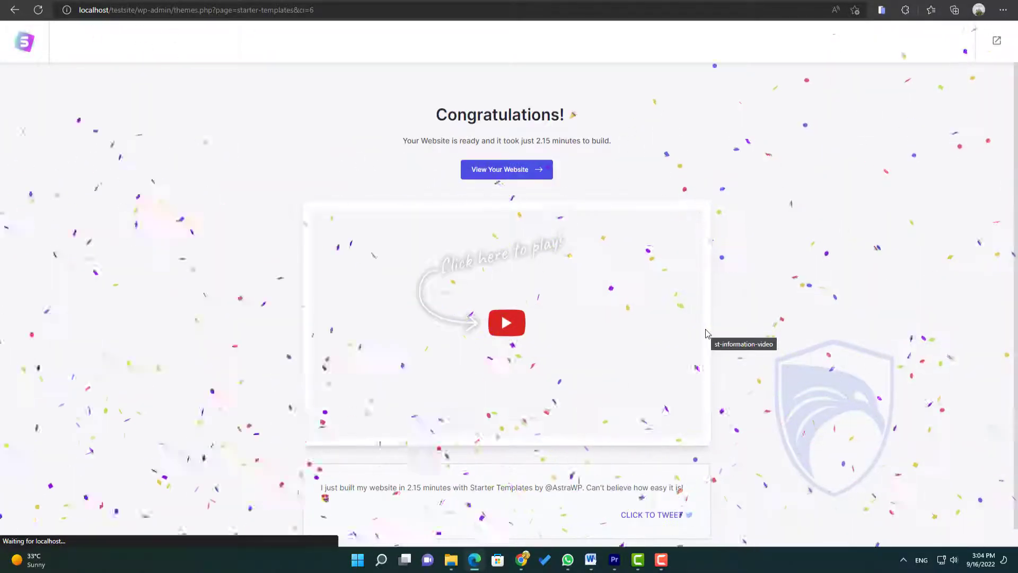
Open the finished website's home page in Elementor and change the "we all love" heading to "Welcome to my".
click(514, 170)
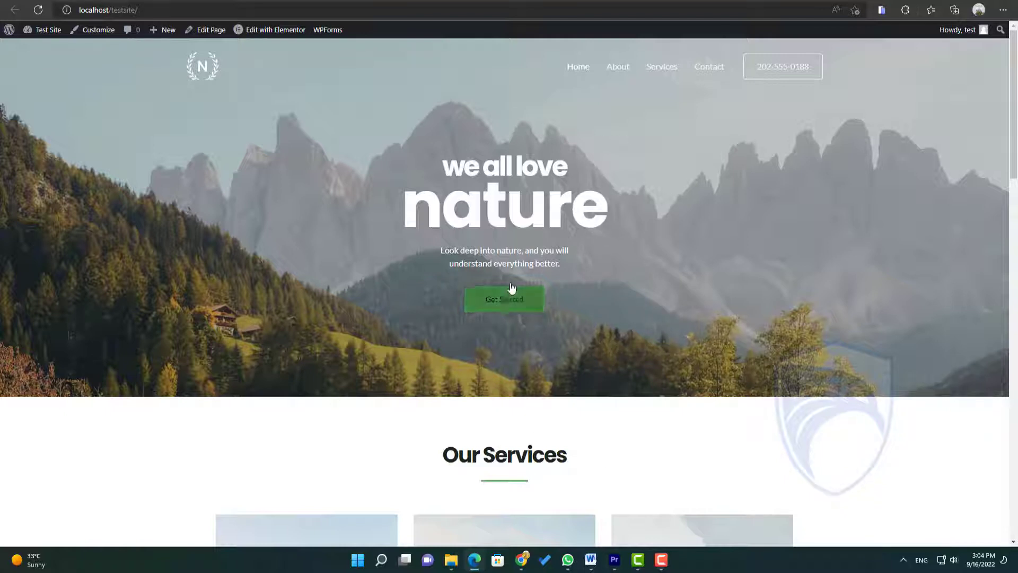
click(264, 36)
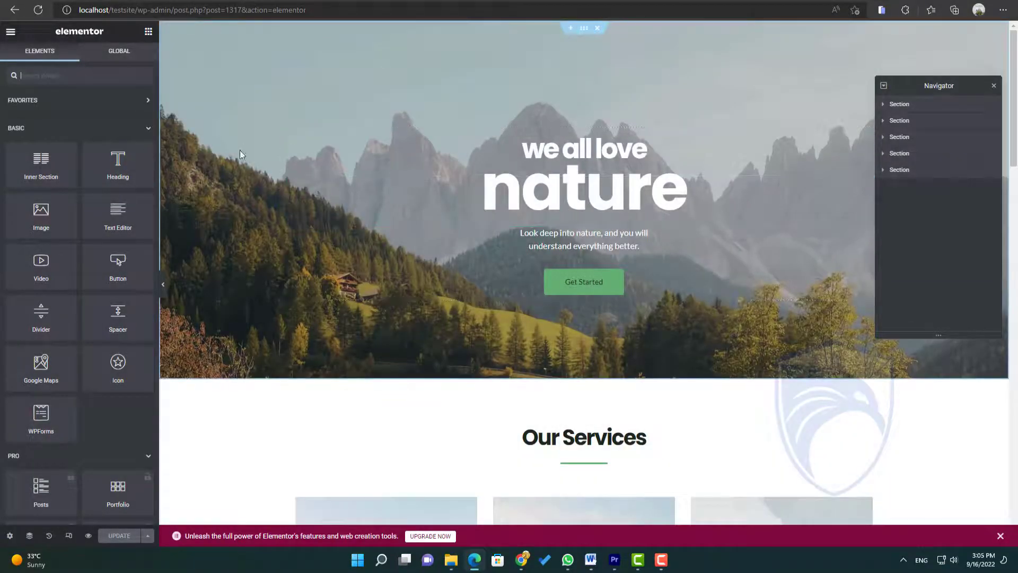
click(647, 199)
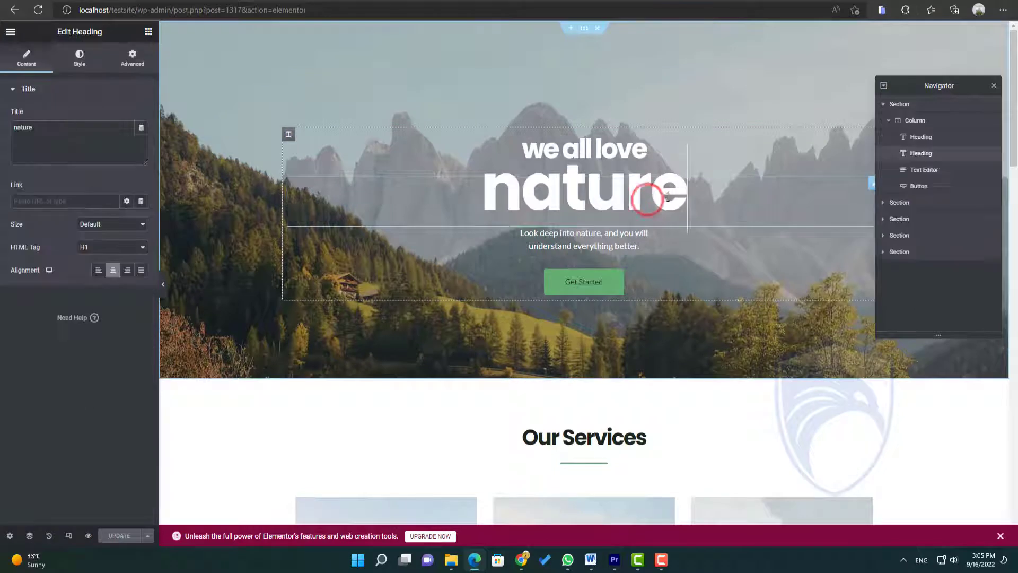
click(462, 136)
triple_click(52, 126)
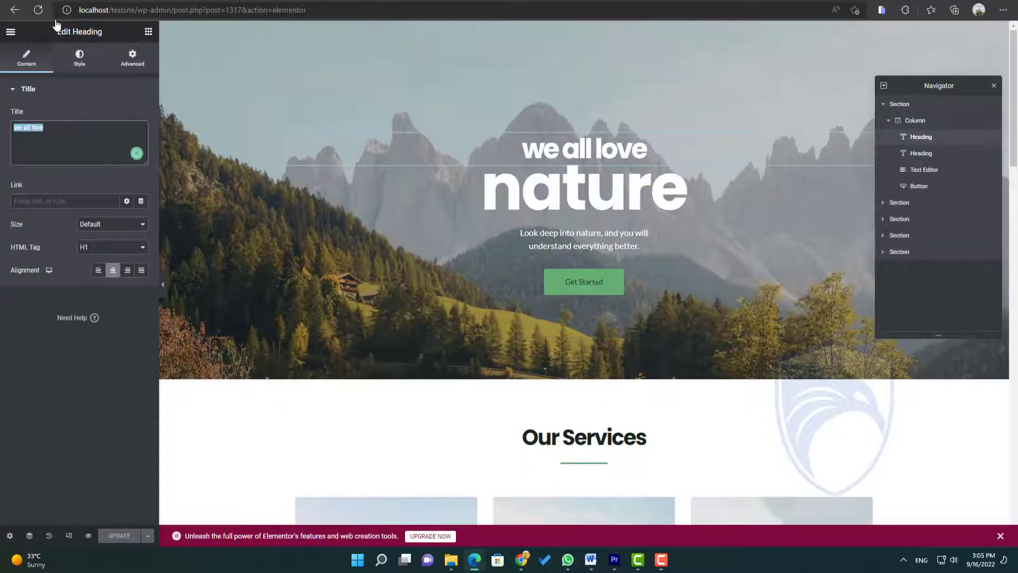
text(Welcom)
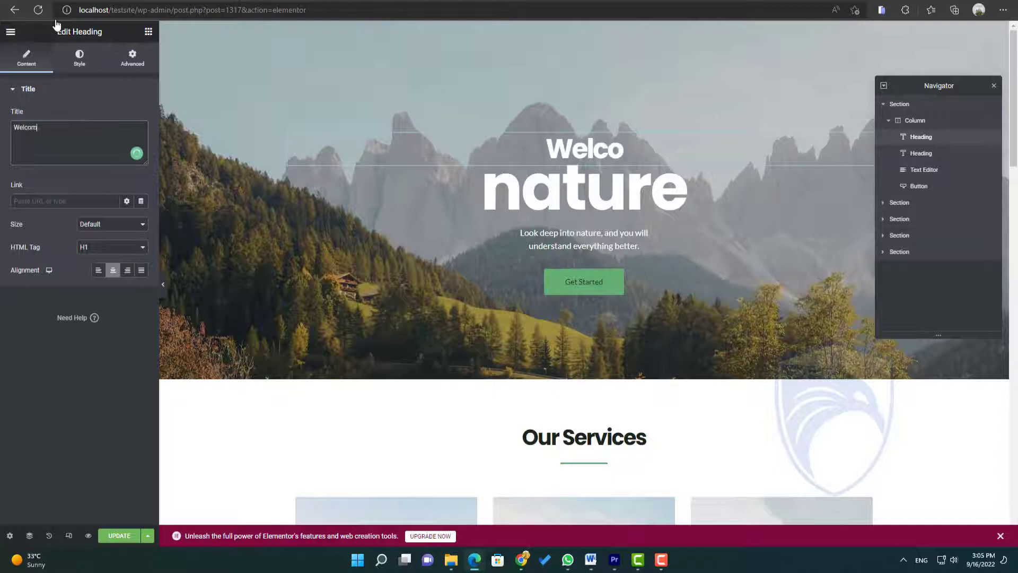
text(e to my)
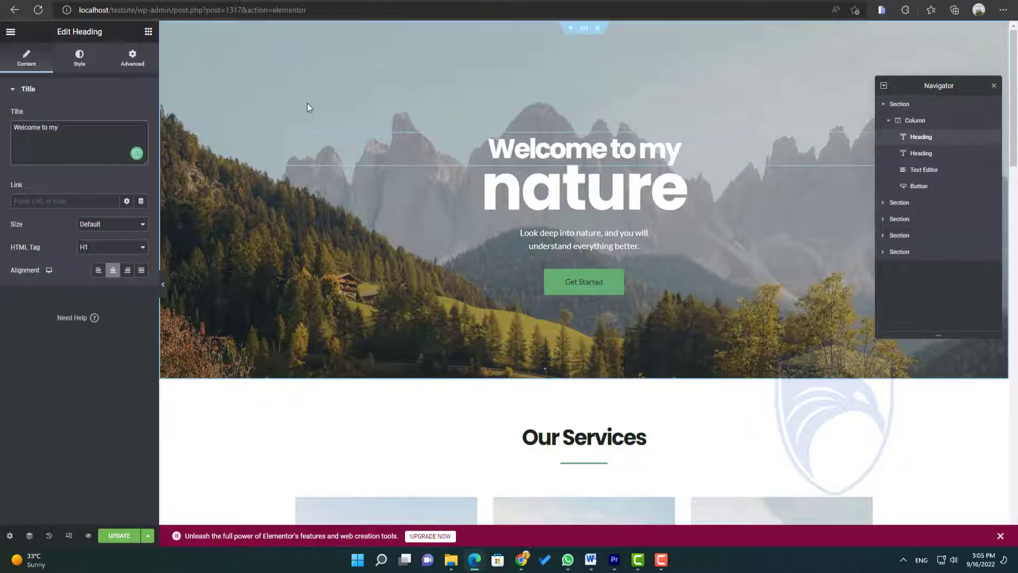
Replace the large "nature" heading in the hero section with "website".
click(684, 190)
double_click(683, 189)
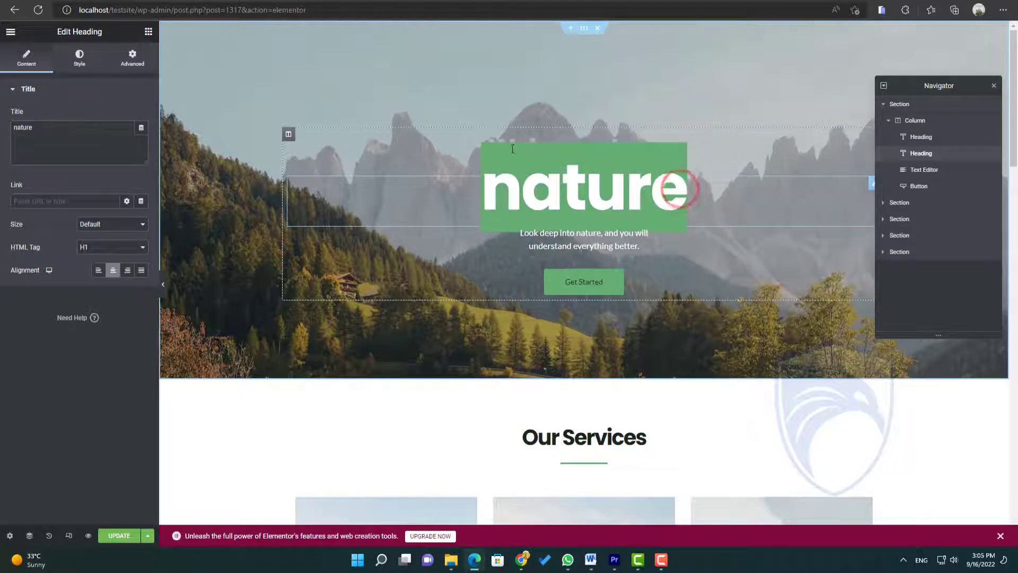
text(S)
key(BackSpace)
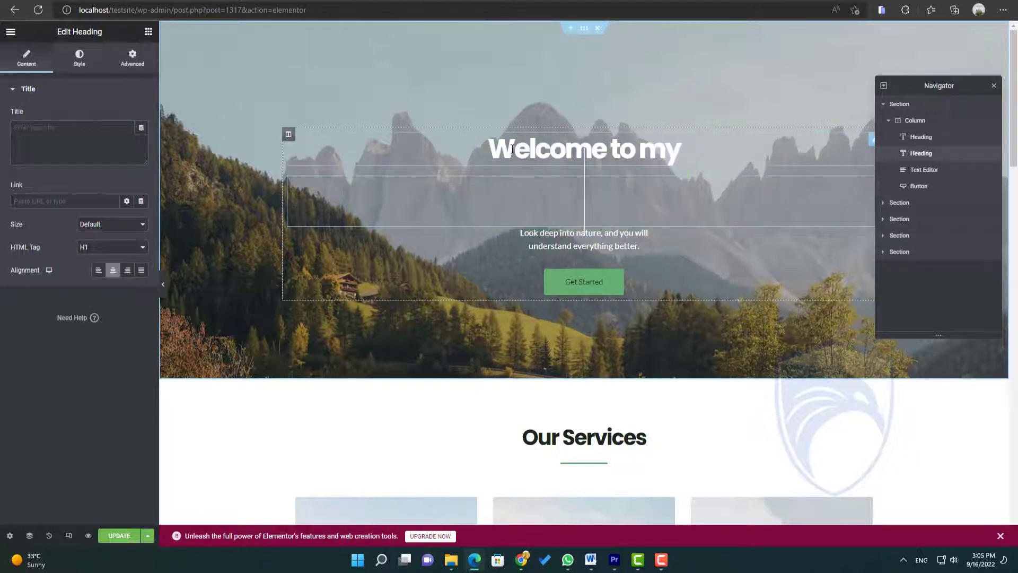
text(Website)
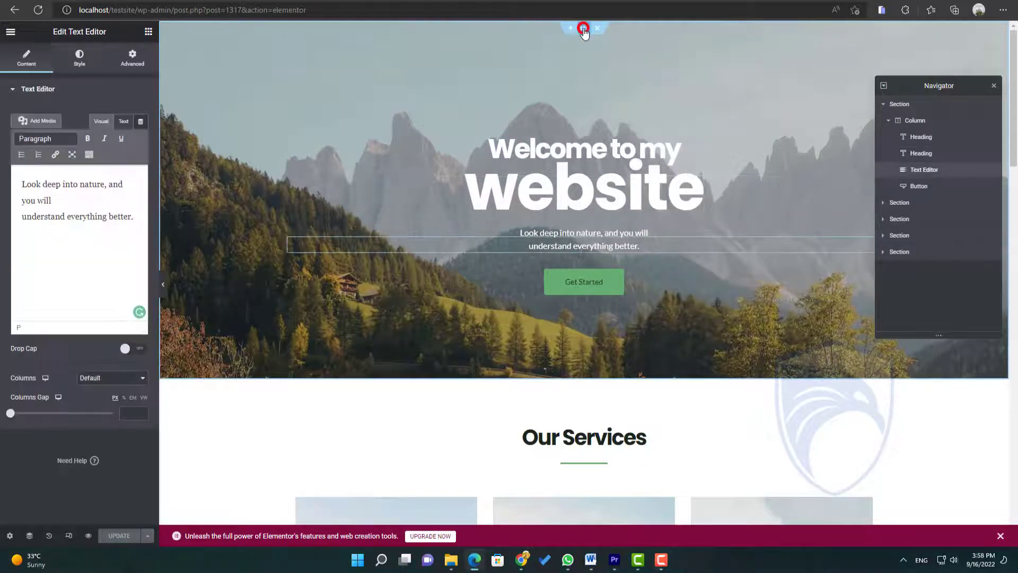
Upload deer.jpg from the wallpapers folder as the hero section's background image.
click(584, 29)
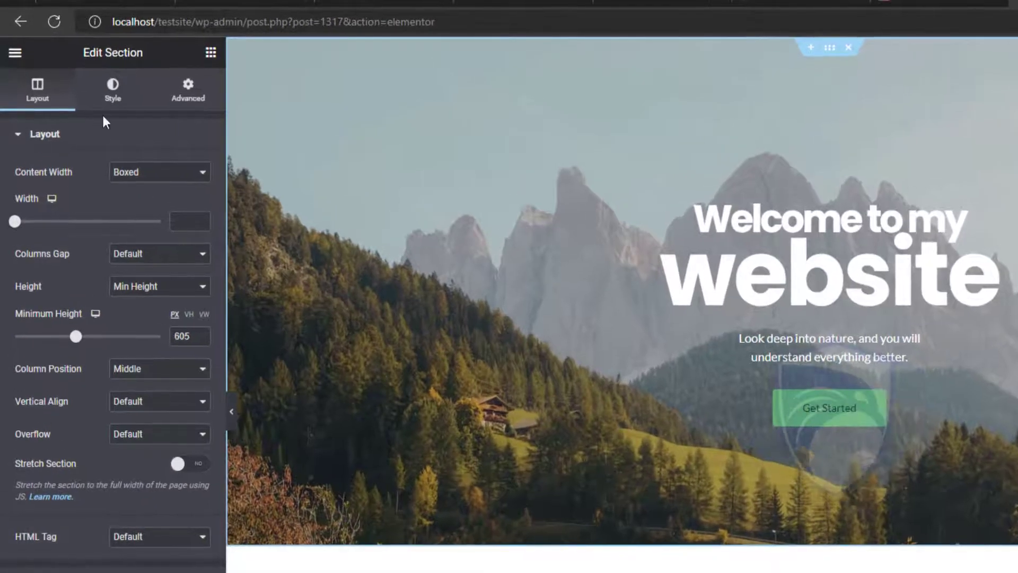
click(111, 96)
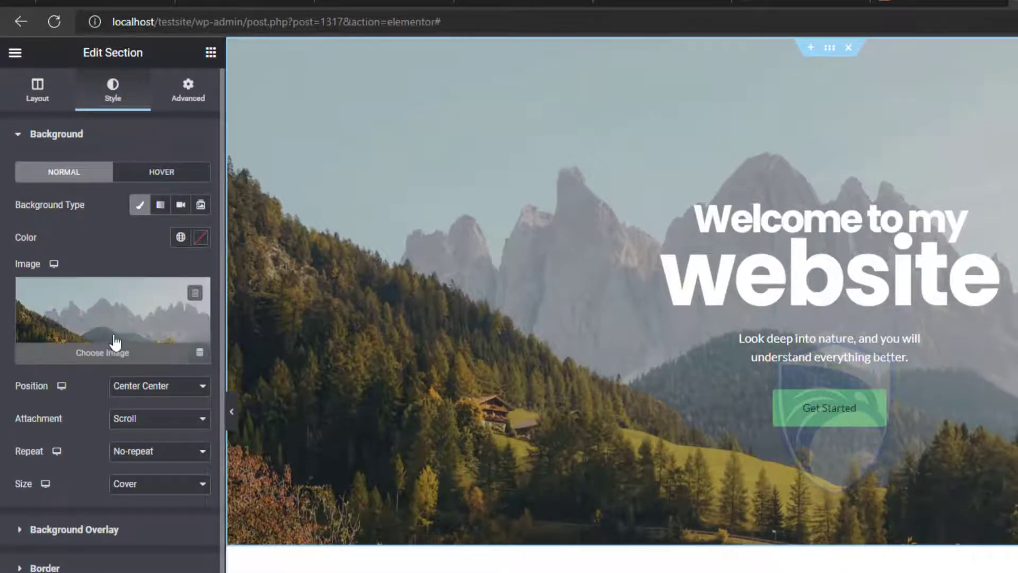
click(104, 354)
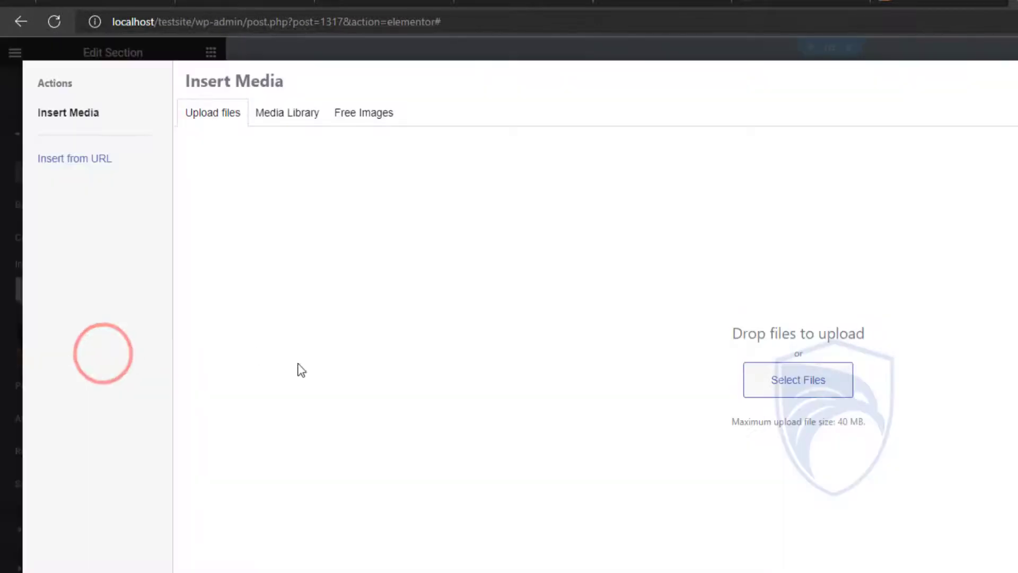
click(804, 382)
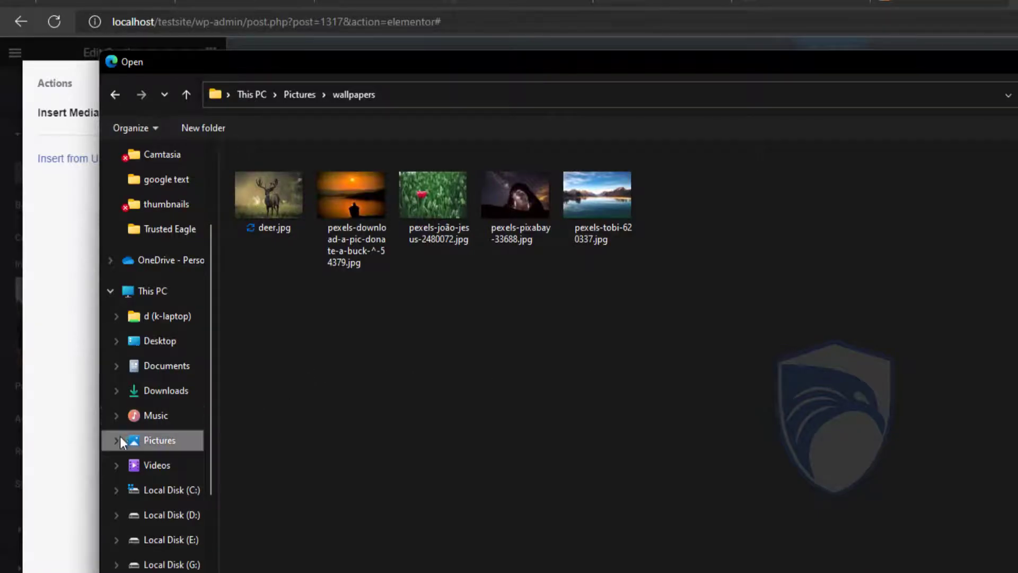
double_click(279, 197)
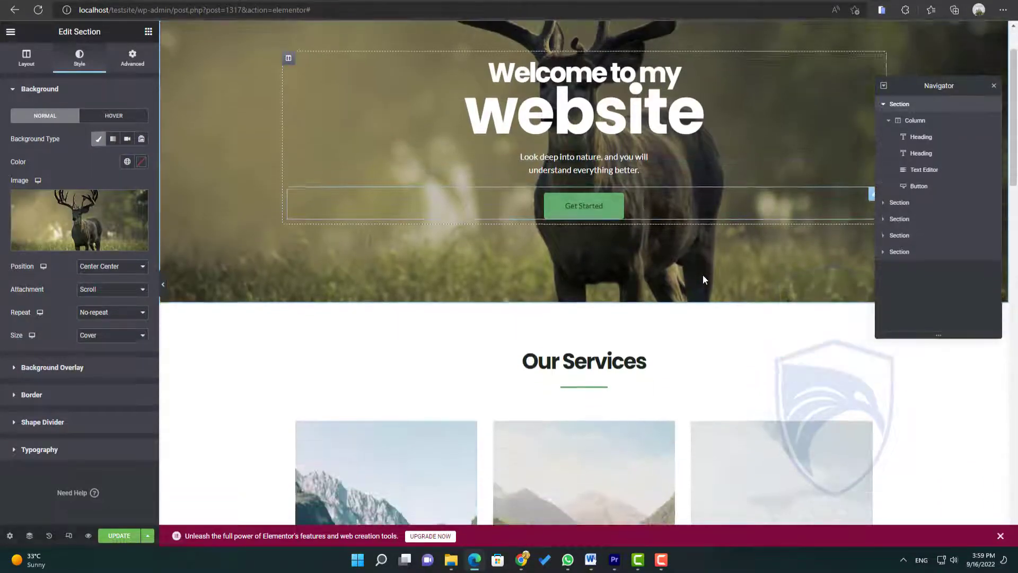
Replace the Web Design image under Our Services with the uploaded red flower picture from the wallpapers folder.
scroll(707, 285, down, 6)
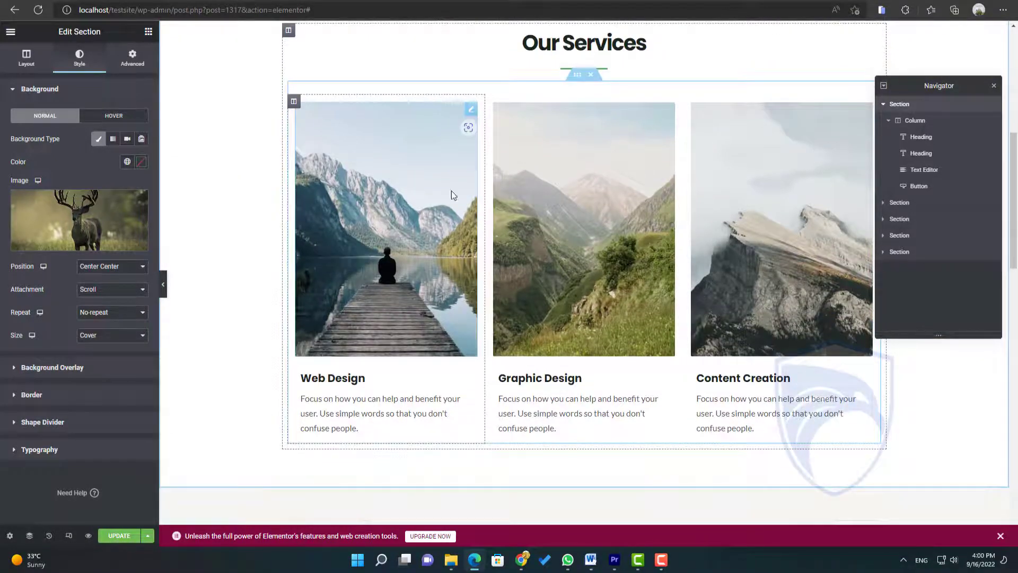
click(471, 112)
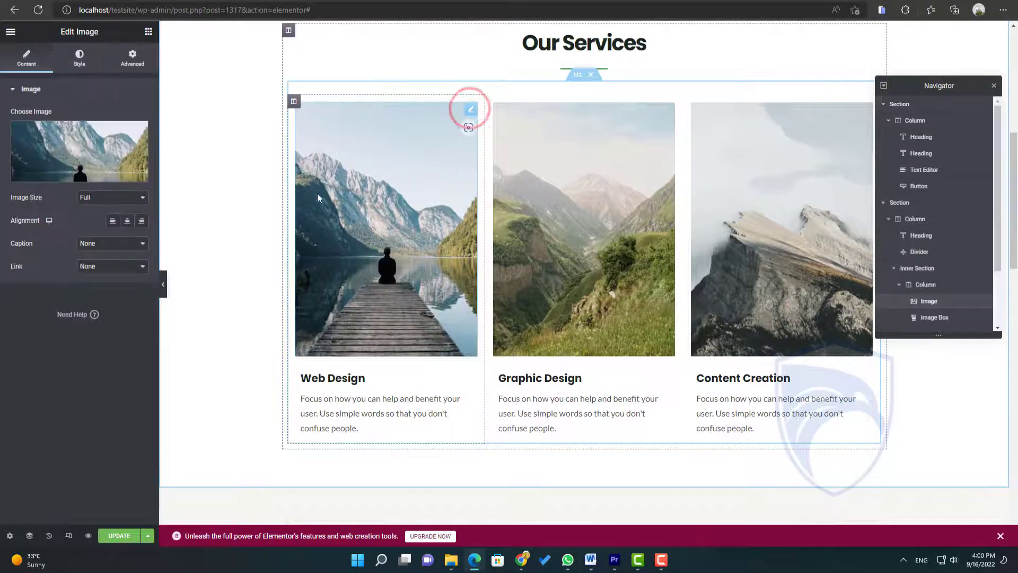
click(81, 176)
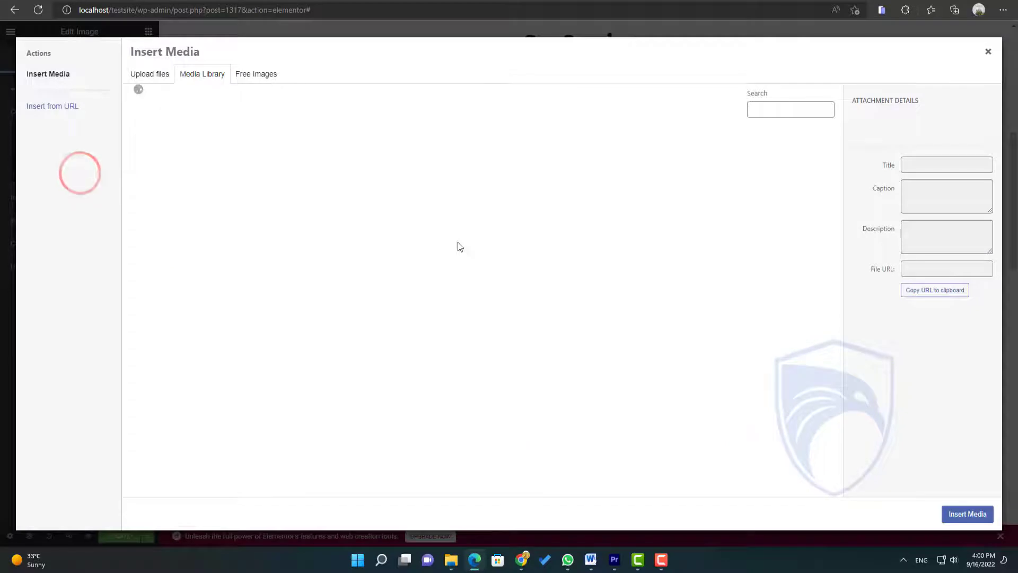
click(151, 72)
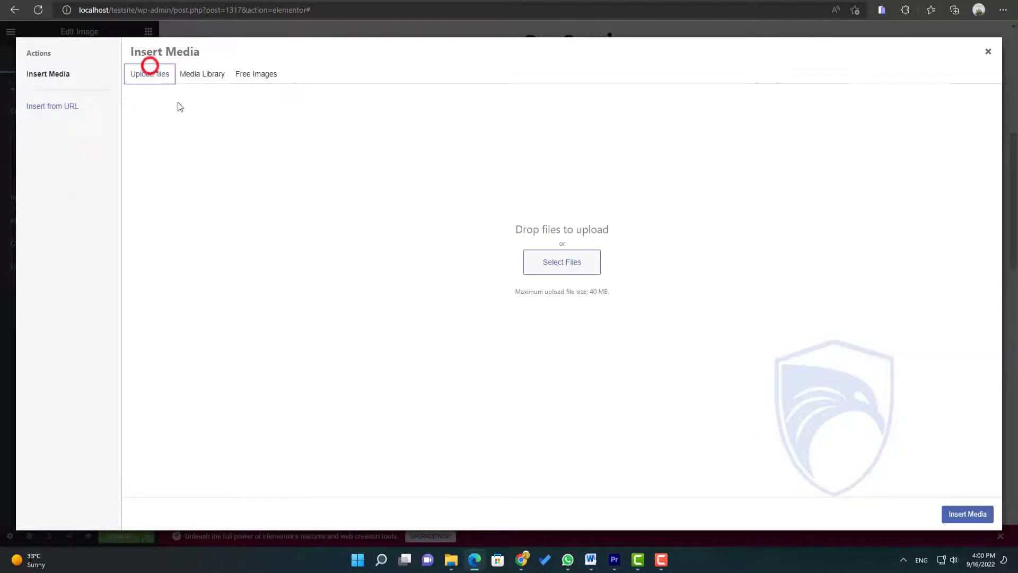
click(552, 264)
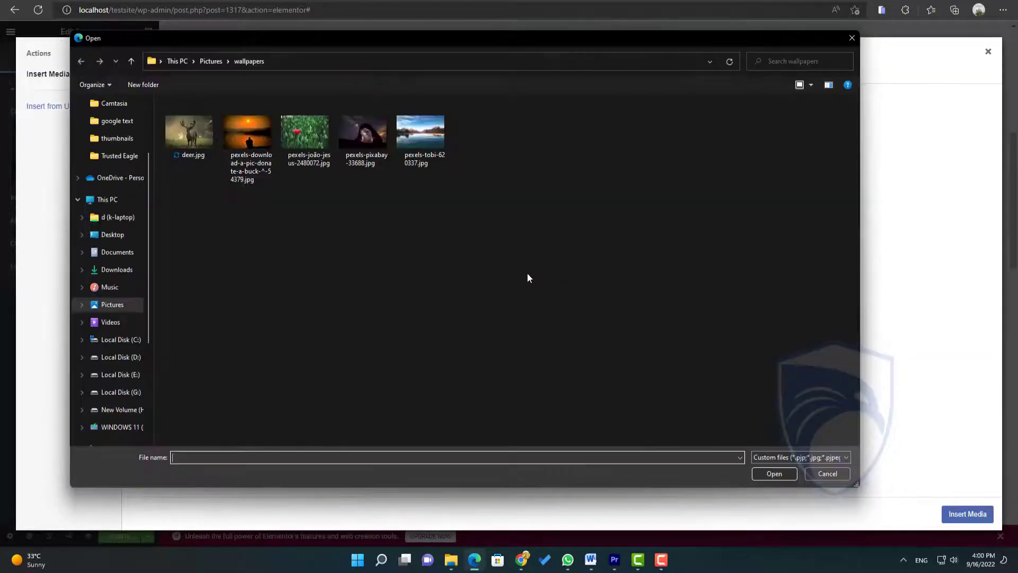
click(300, 136)
click(770, 472)
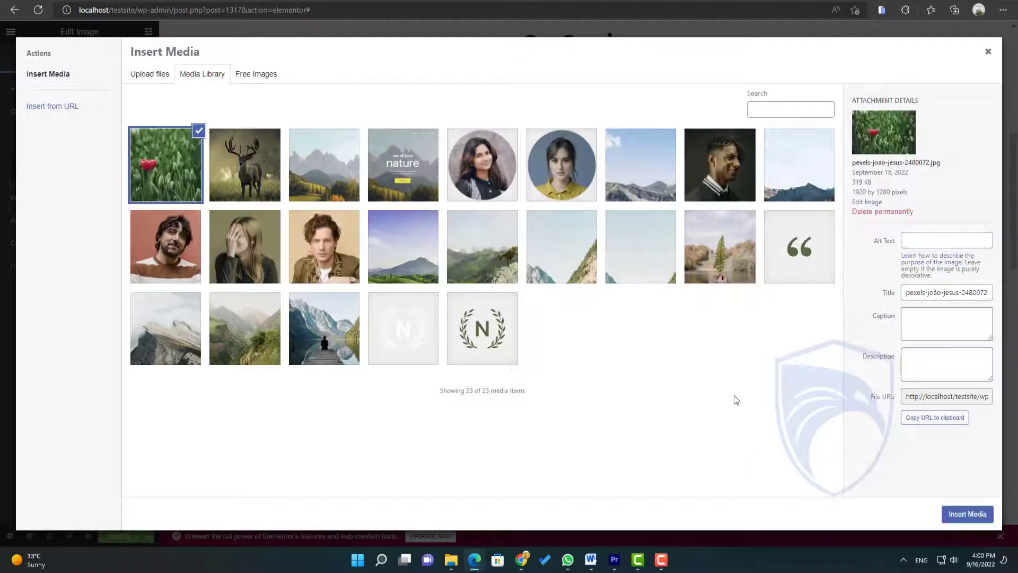
click(965, 515)
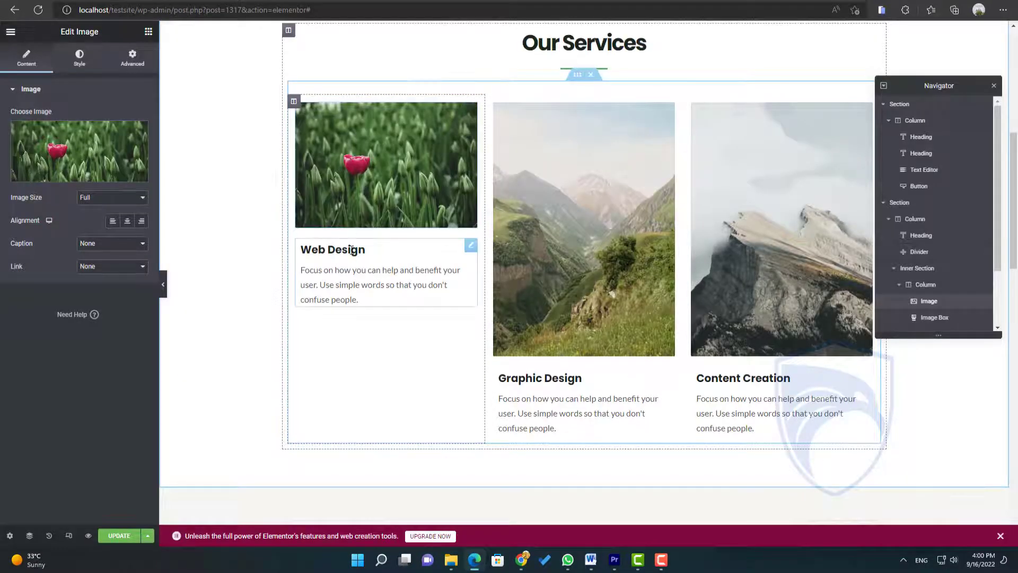
Change the "Web Design" title below the first service image to "Flower".
click(371, 250)
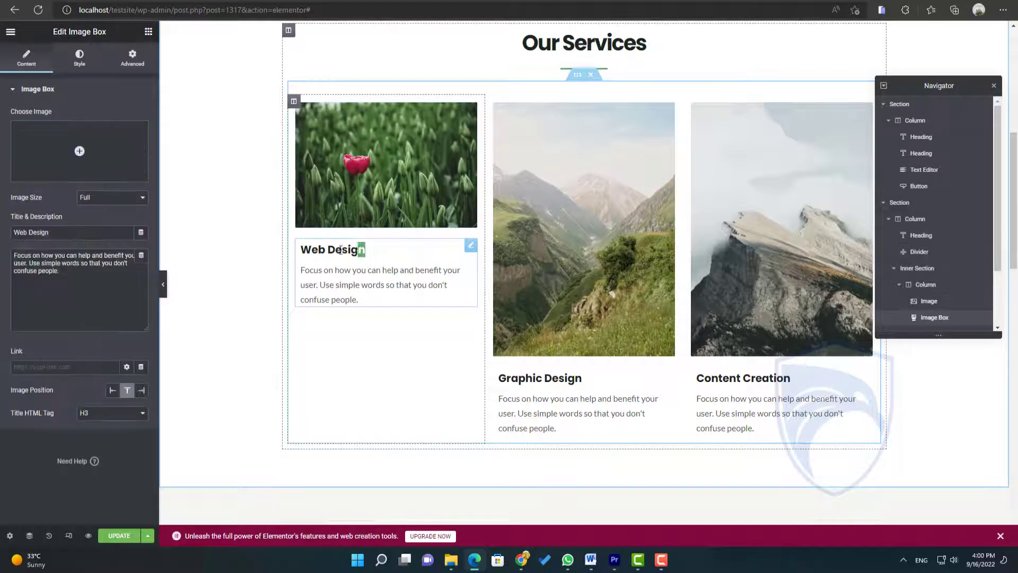
drag(366, 250, 300, 251)
text(Flower)
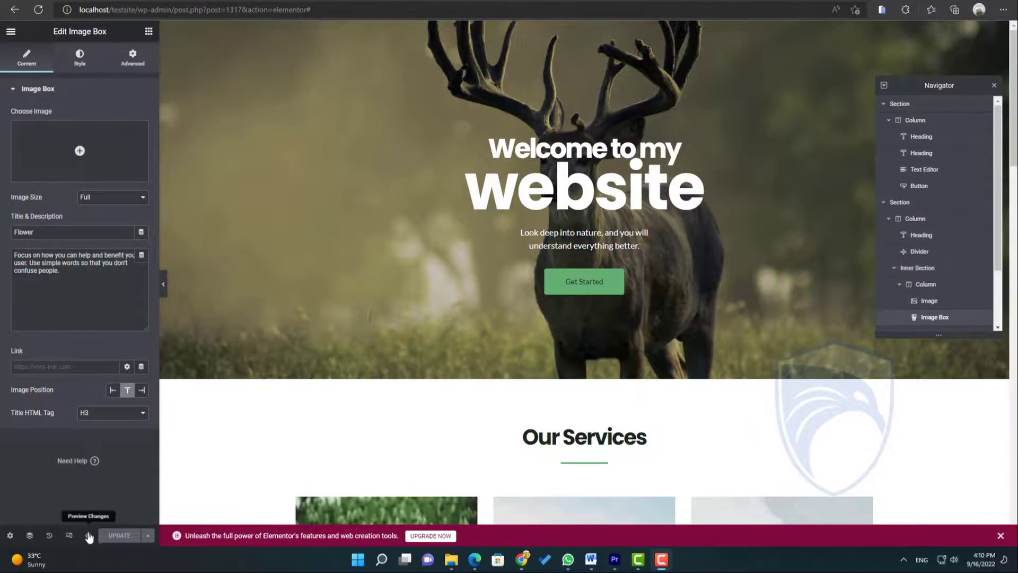
Preview the changed home page, then follow its About link and open that page for editing with Elementor.
click(88, 537)
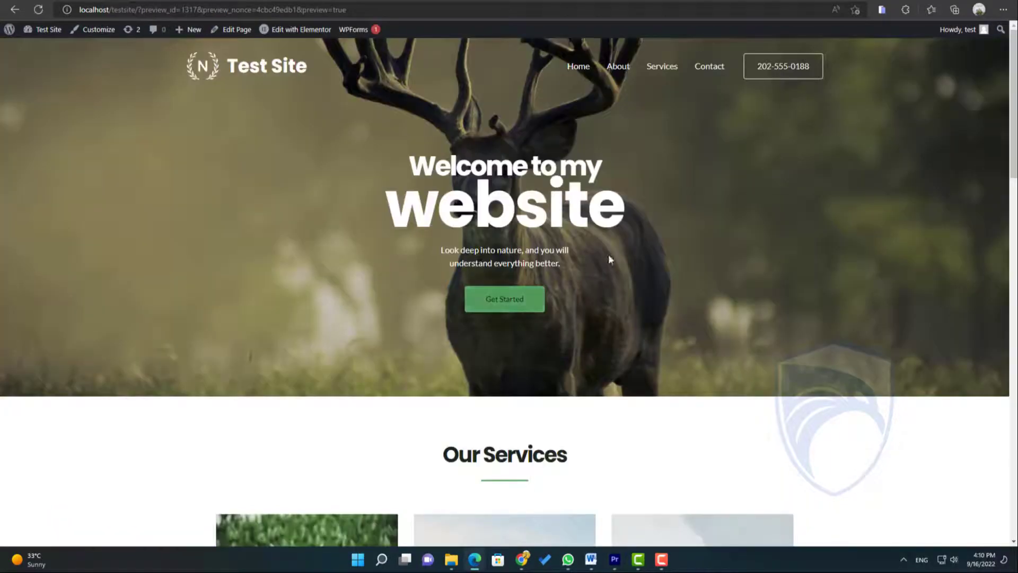
click(617, 71)
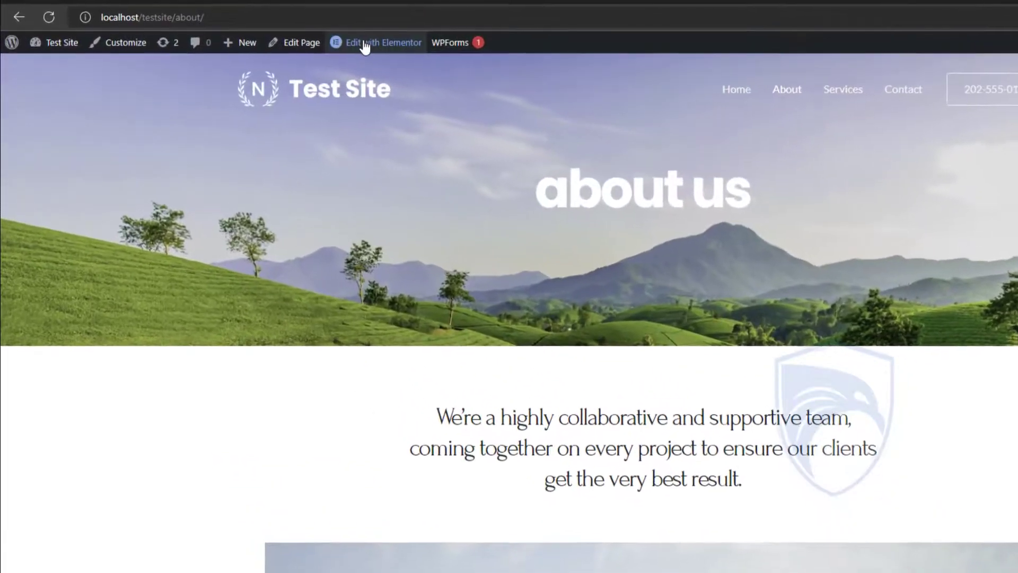
mouse_move(289, 33)
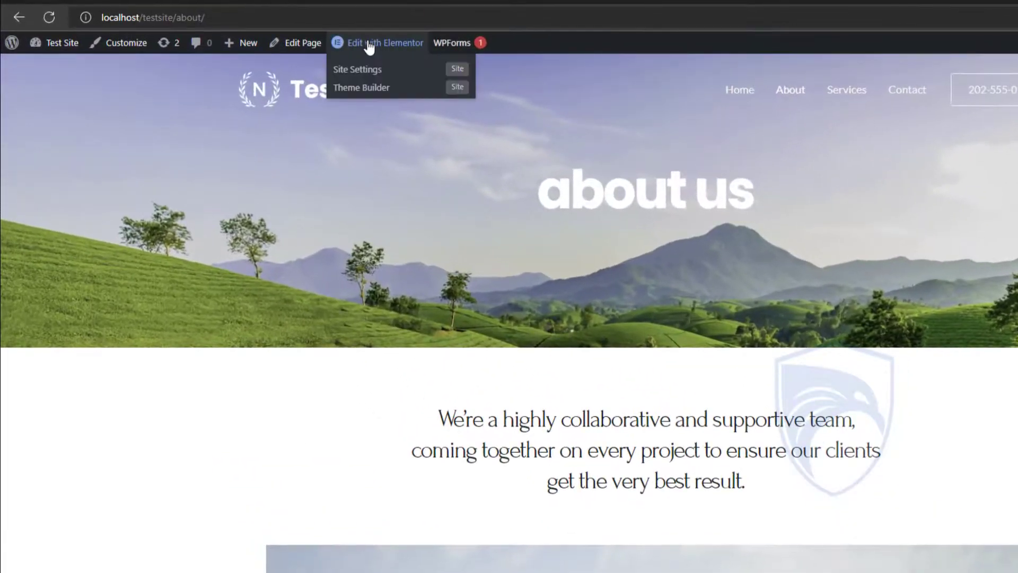
click(385, 45)
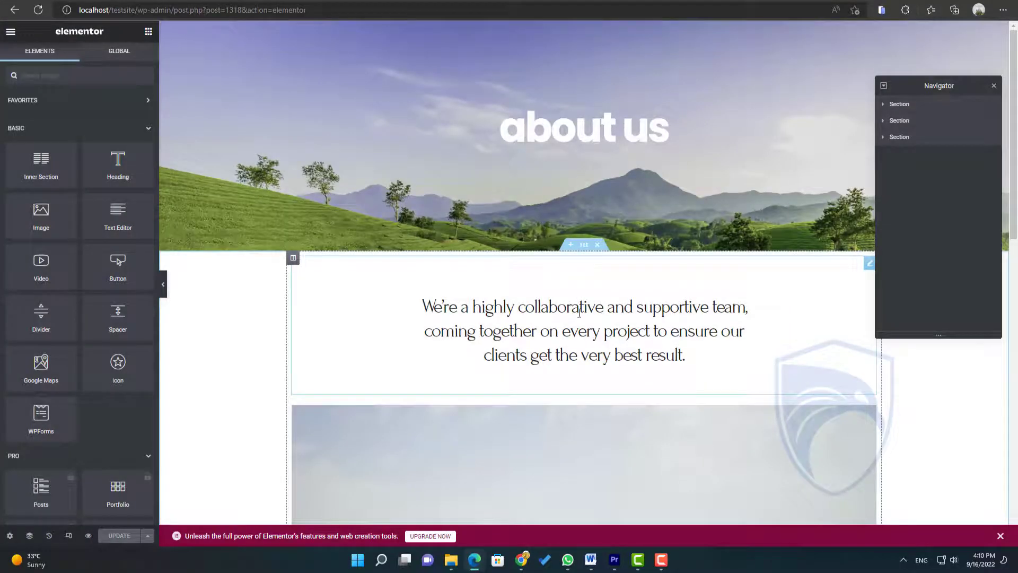
drag(609, 312, 420, 310)
click(504, 318)
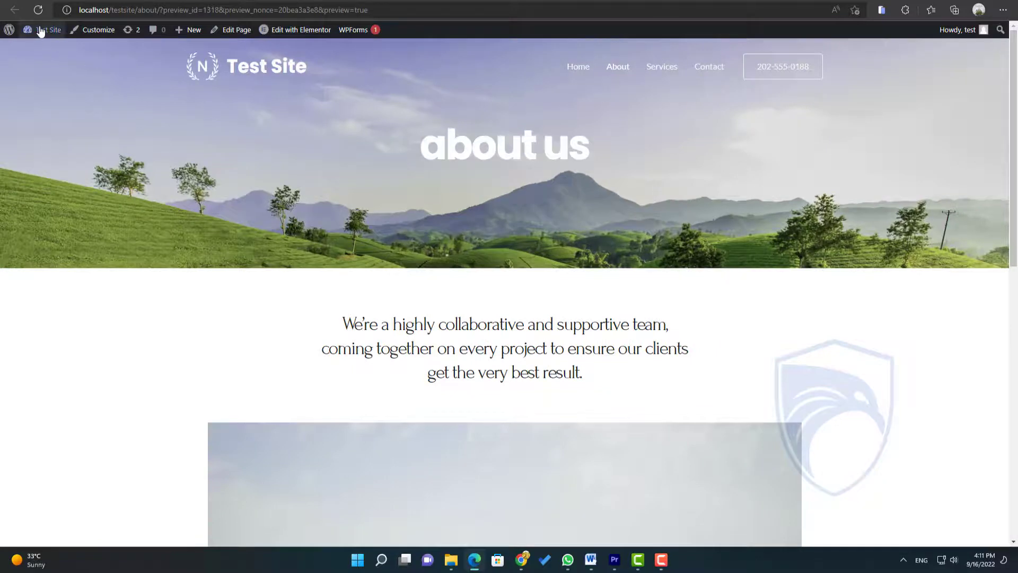
Go to the WordPress dashboard's list of pages and open the About page with Elementor.
mouse_move(41, 31)
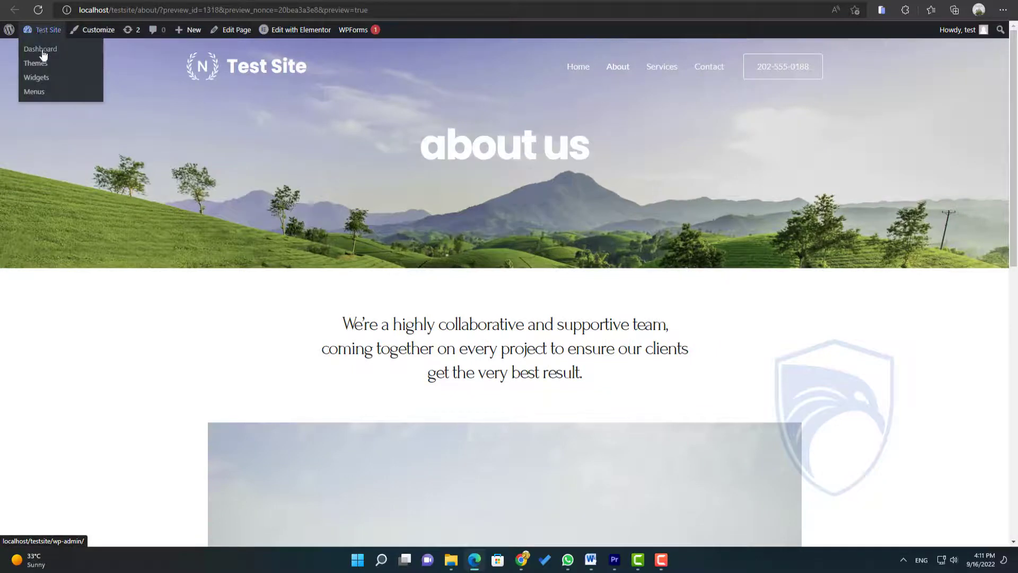
click(42, 51)
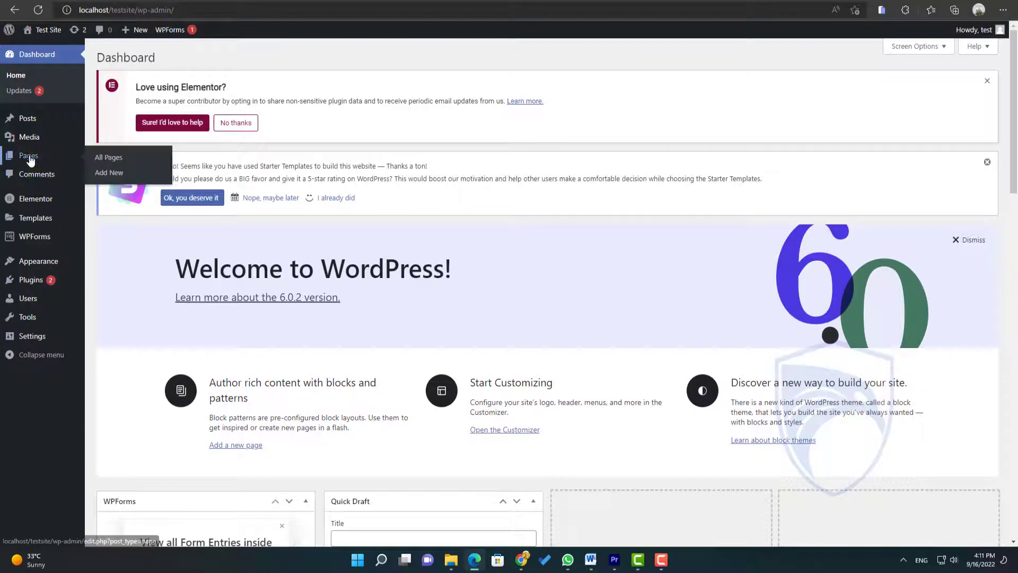
click(28, 155)
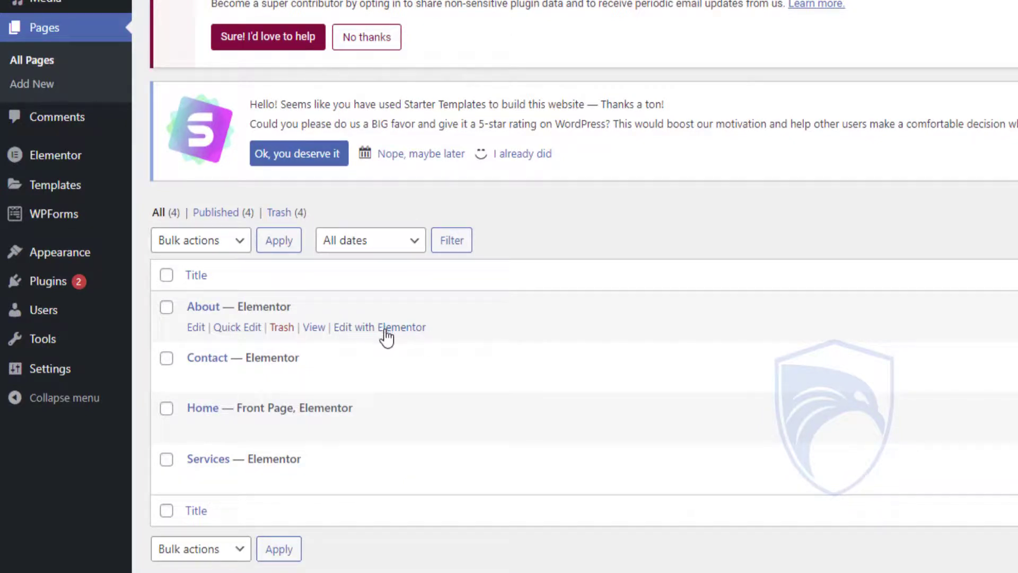
click(393, 330)
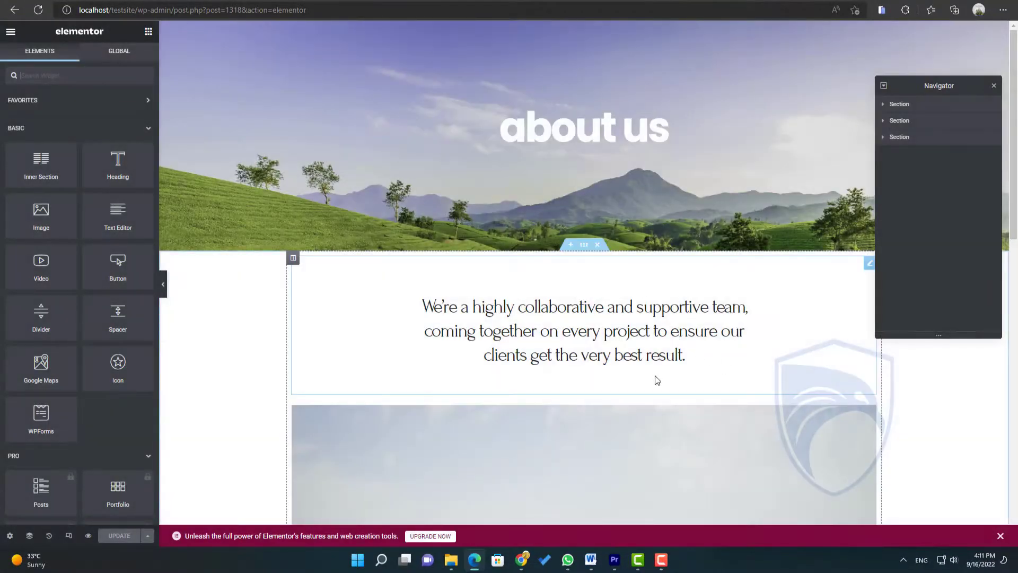
Examine the editable content of the About page: its introductory text, the "about us" heading and the goat image.
scroll(654, 378, down, 3)
scroll(654, 379, down, 3)
scroll(654, 377, up, 6)
drag(670, 337, 458, 329)
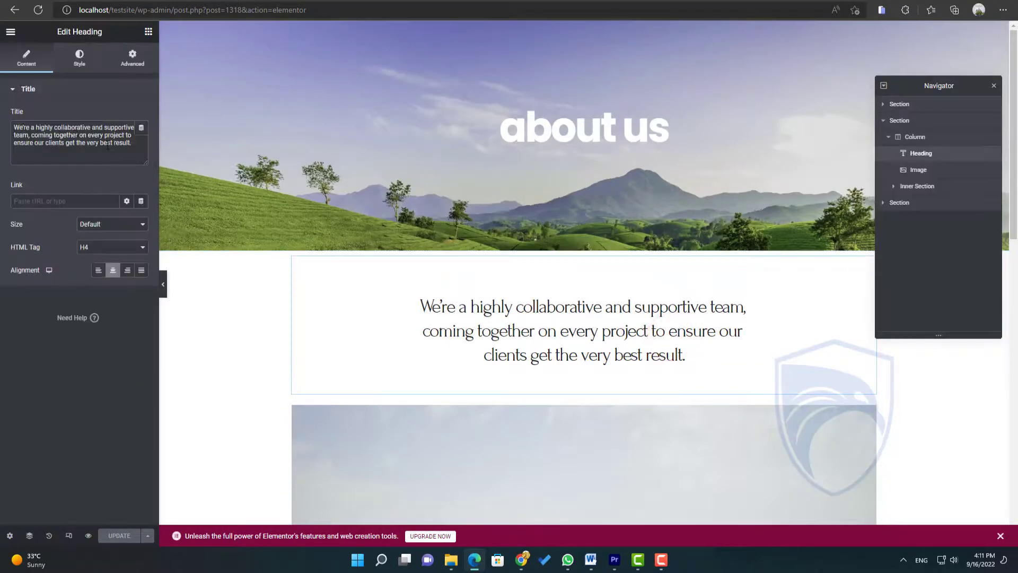
drag(106, 144, 17, 134)
click(518, 126)
scroll(574, 350, down, 3)
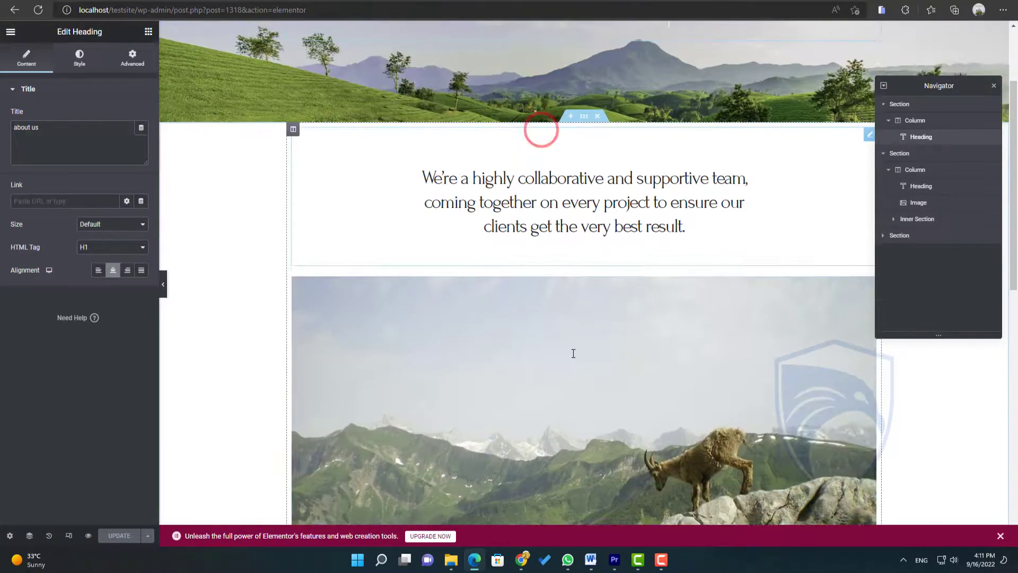
click(576, 336)
scroll(221, 150, up, 3)
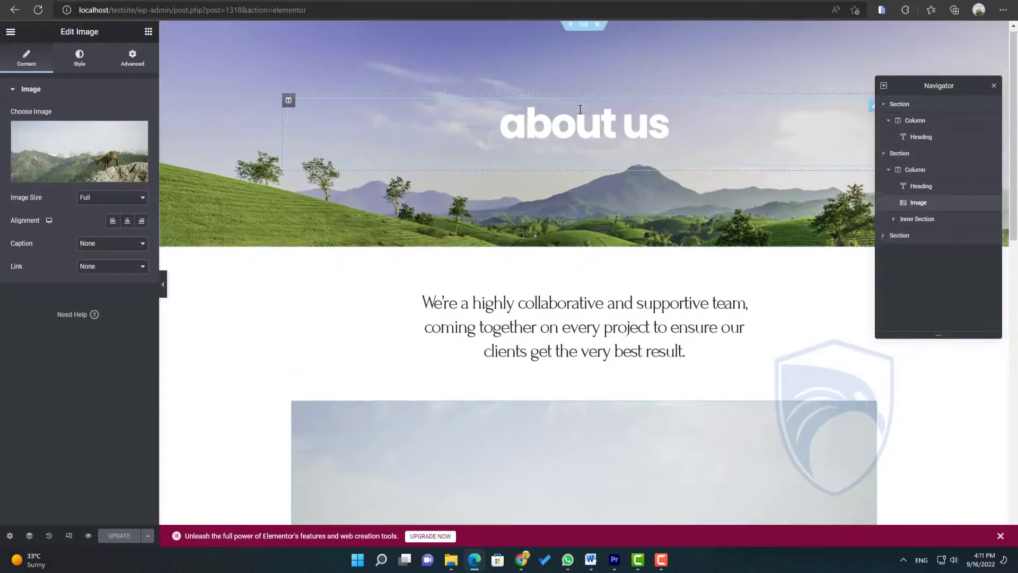